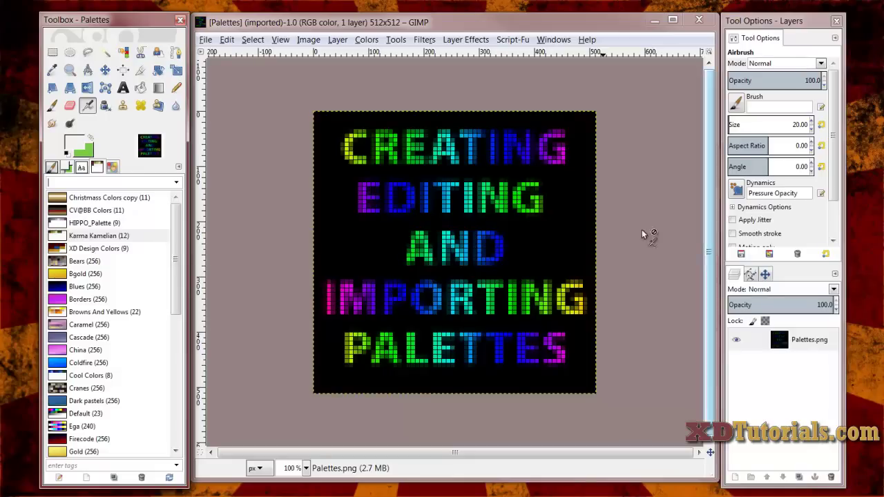
Step: Scroll the Palettes list down to the Web palette and open it as a swatch grid
left_click_drag(178, 223, 175, 257)
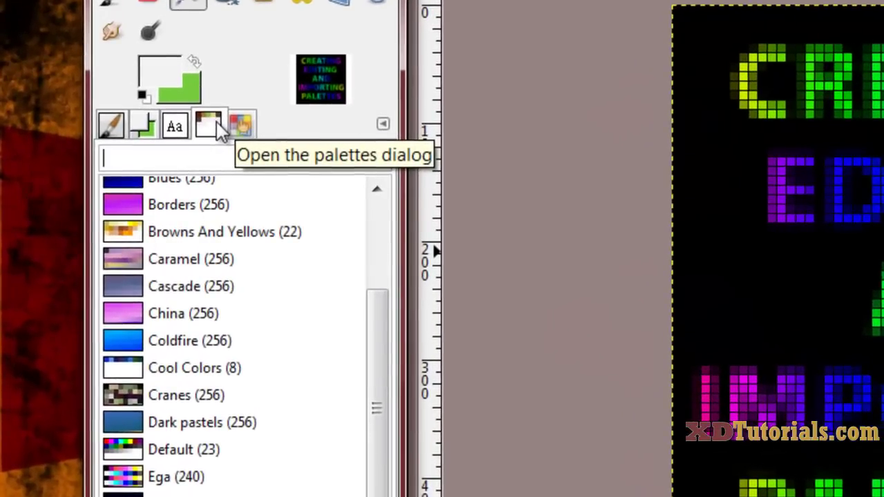
left_click(383, 125)
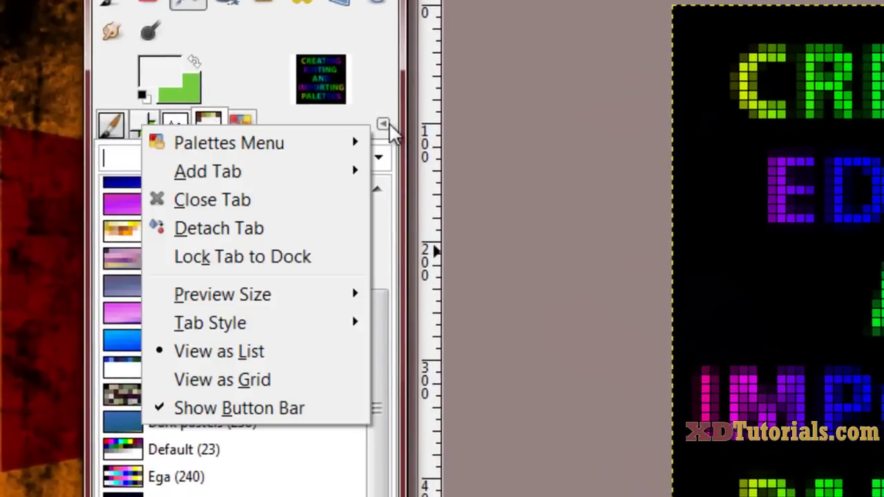
mouse_move(311, 176)
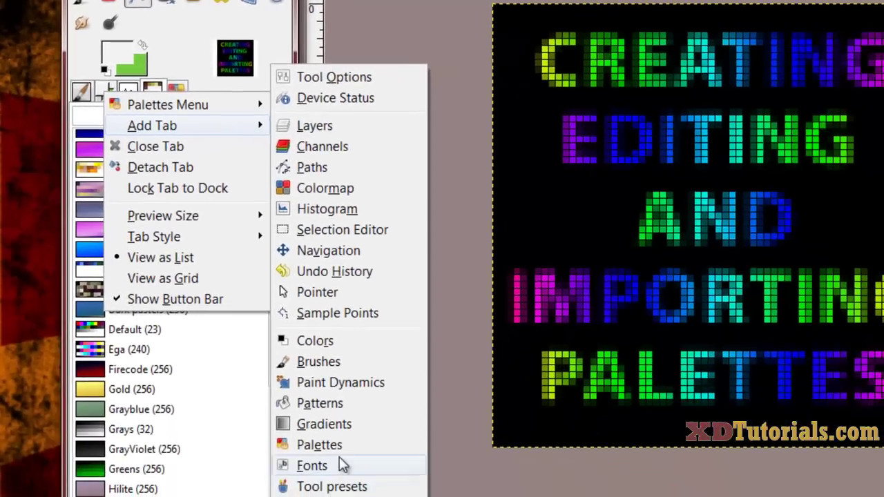
left_click(425, 3)
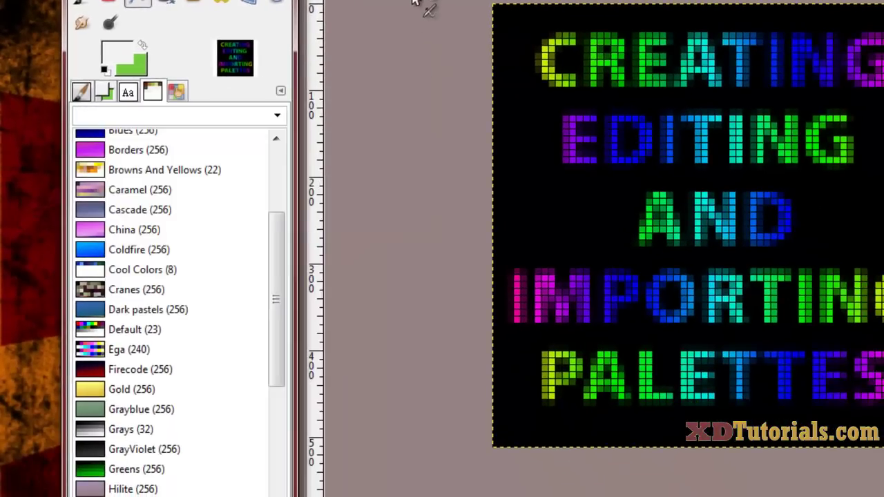
left_click_drag(273, 294, 277, 355)
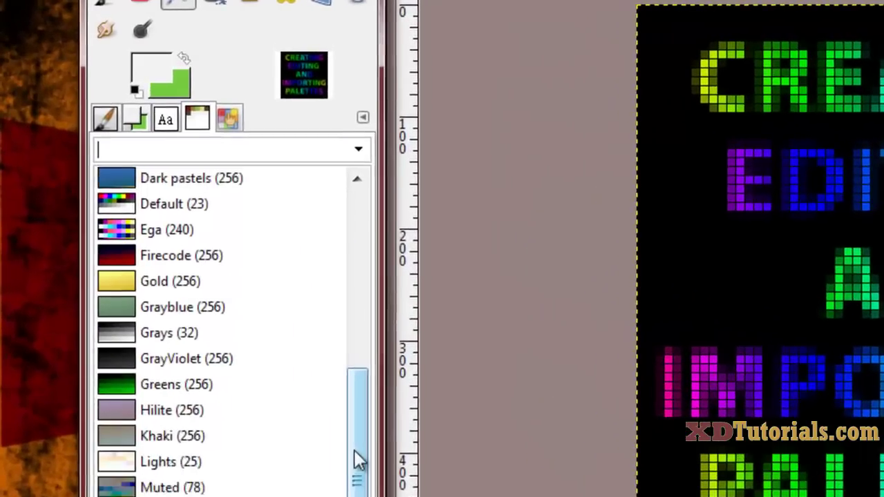
left_click_drag(354, 450, 355, 496)
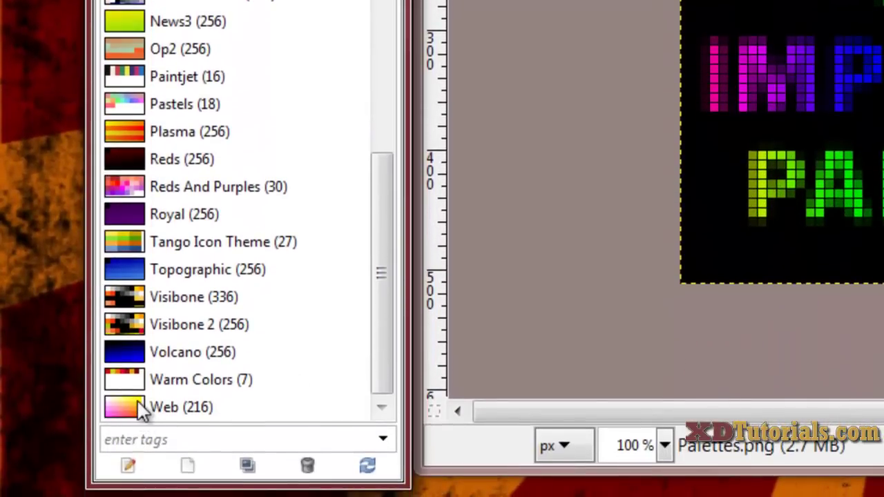
double_click(141, 417)
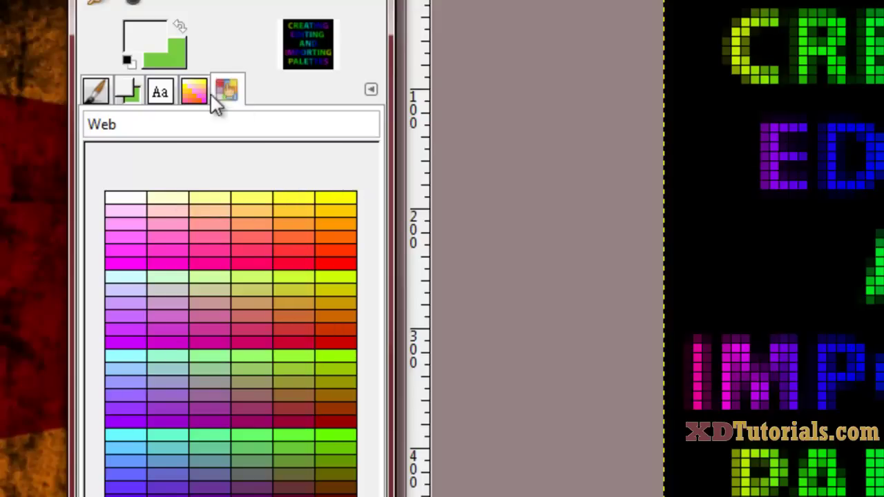
Step: Create a new palette named 'Tutorial Palette' and swap green into the foreground
left_click(191, 87)
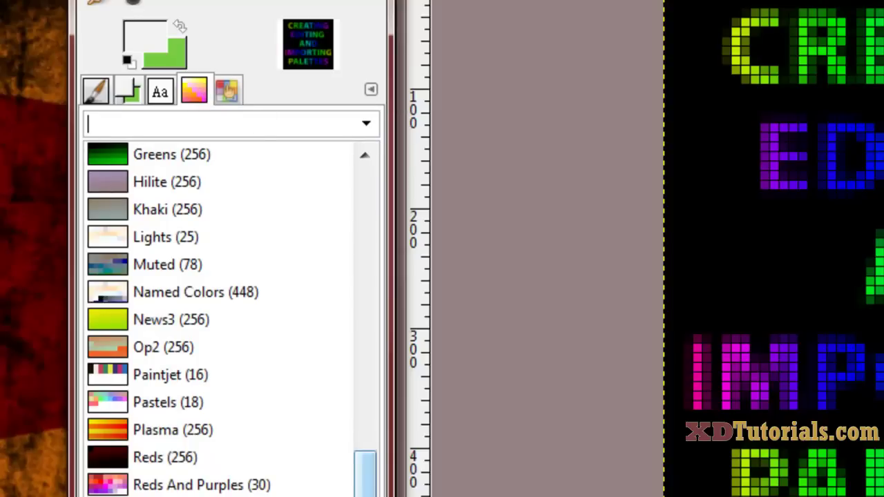
left_click_drag(364, 491, 361, 211)
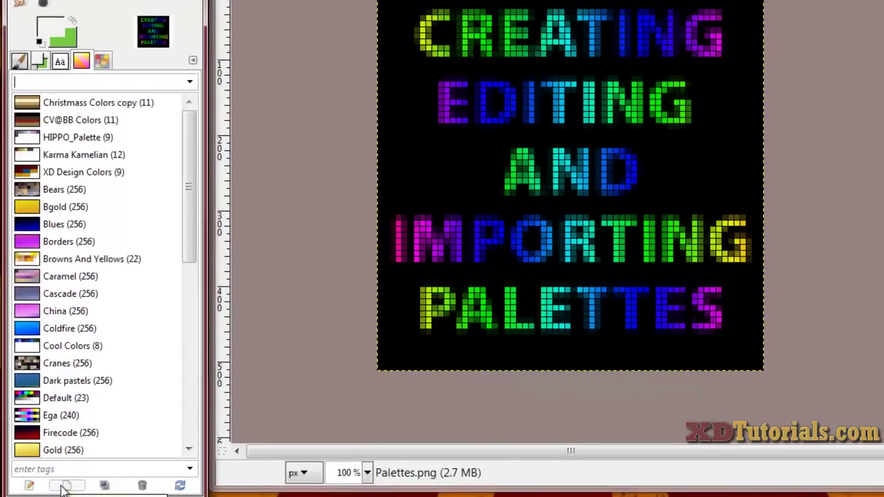
left_click(62, 486)
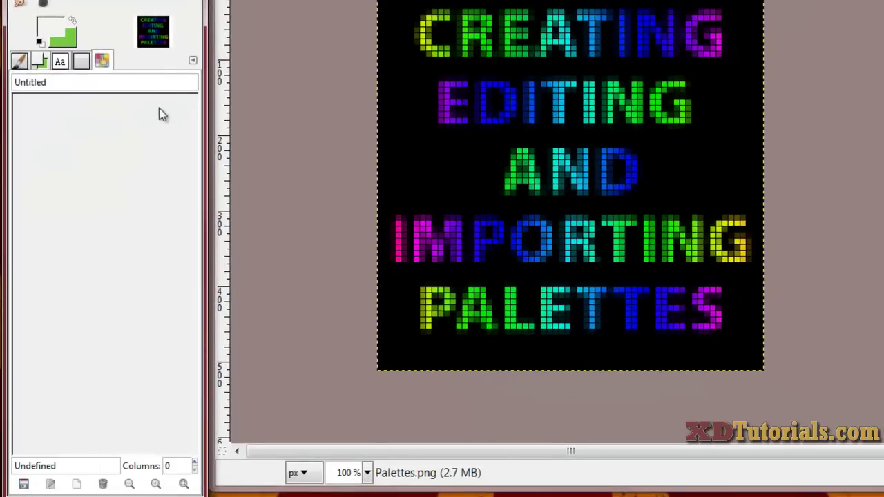
double_click(61, 82)
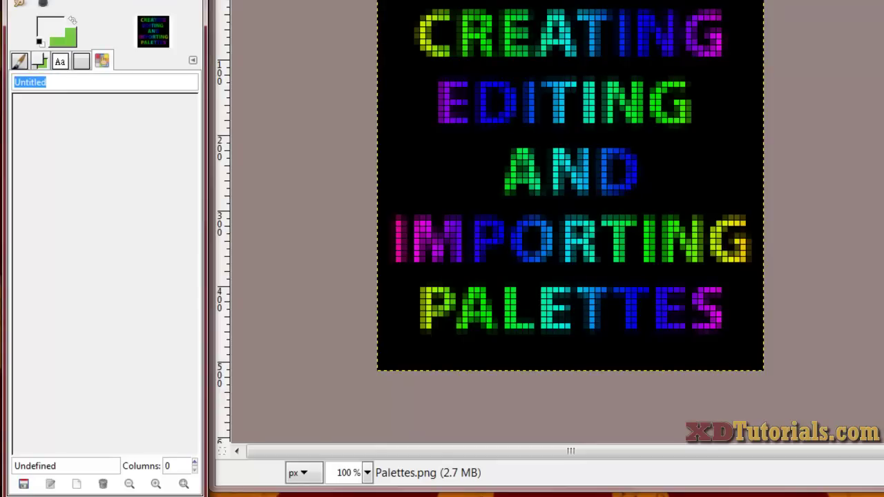
type("Tutorial Palette")
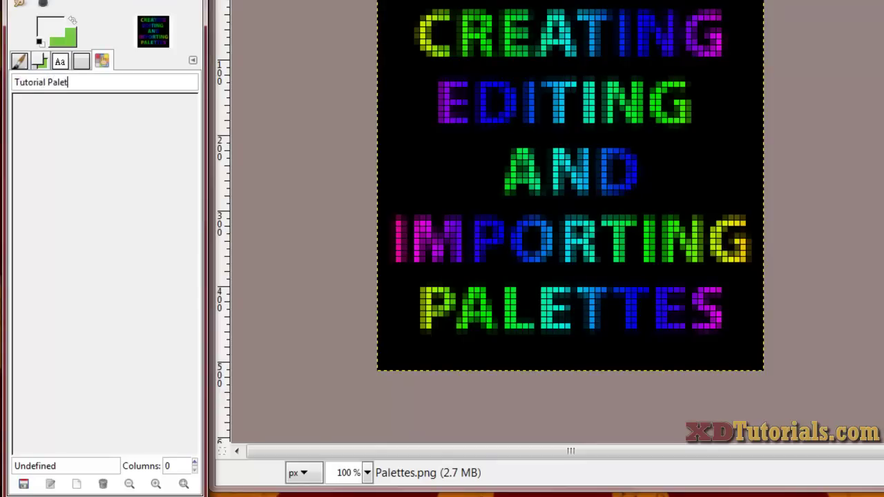
left_click(72, 21)
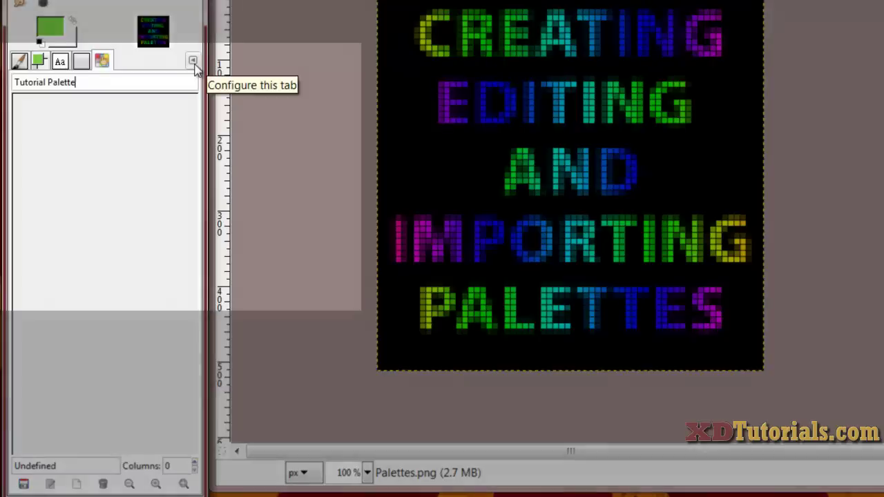
Step: Add the green foreground colour to the palette with New Color from FG
left_click(194, 62)
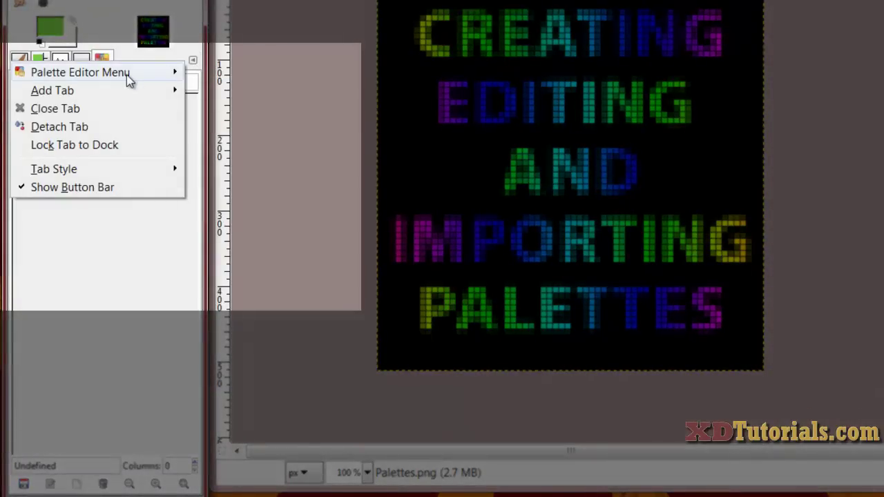
mouse_move(125, 74)
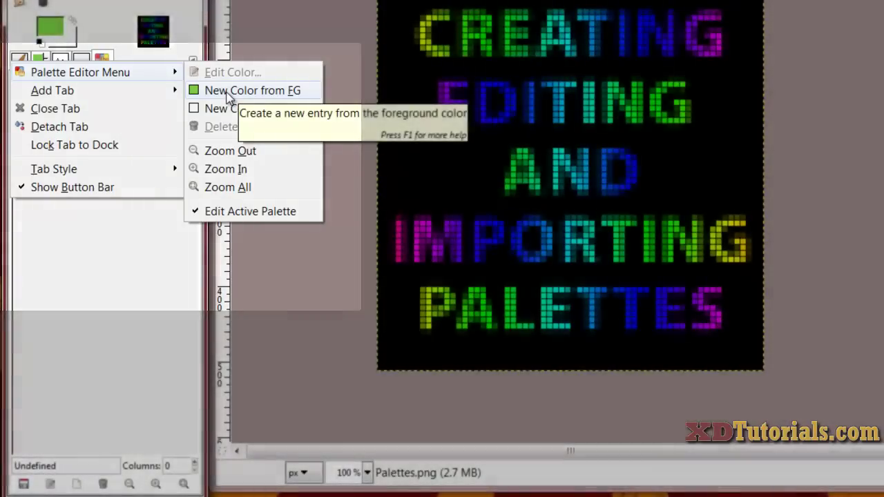
left_click(228, 97)
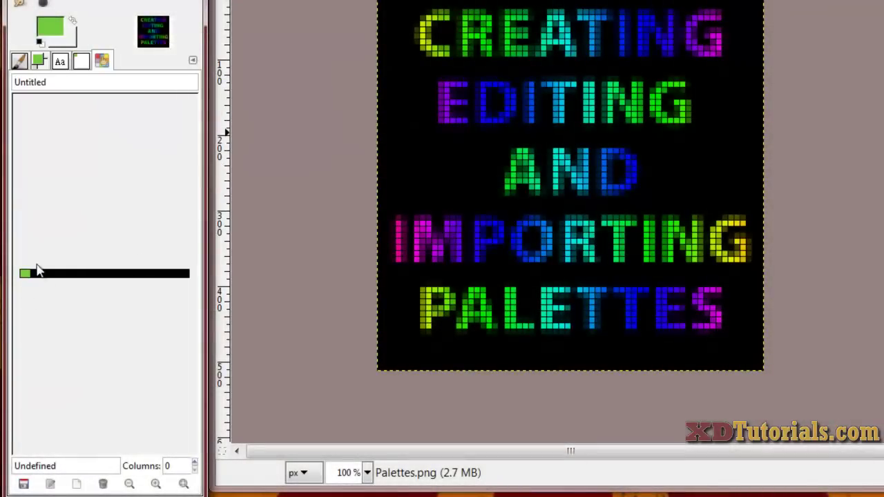
Step: Set the foreground colour to red and add it as the palette's second swatch
left_click(57, 28)
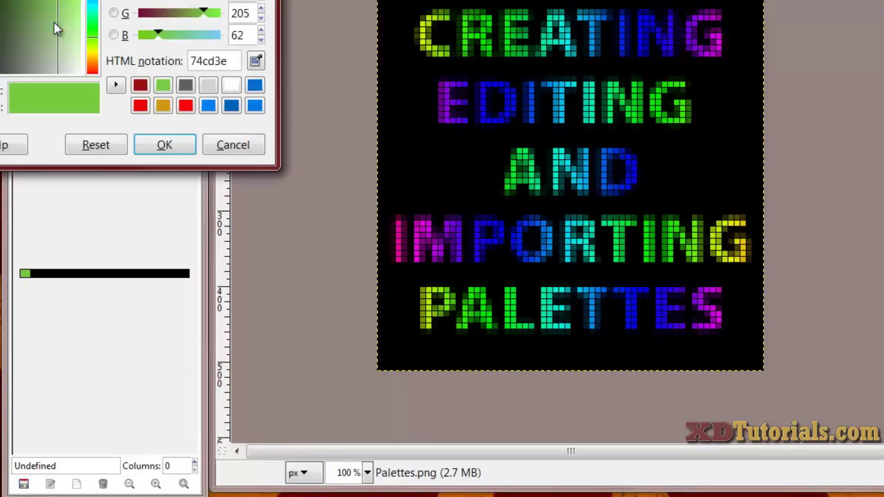
left_click(187, 107)
left_click(177, 145)
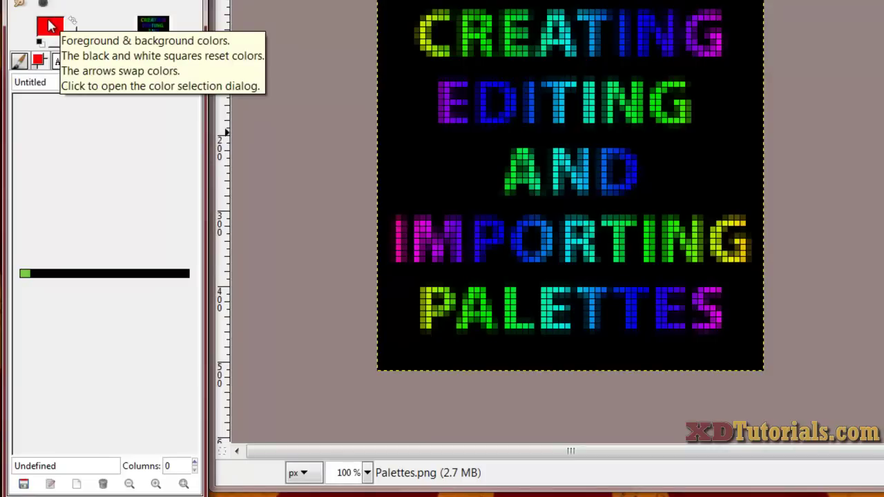
left_click_drag(50, 35, 45, 252)
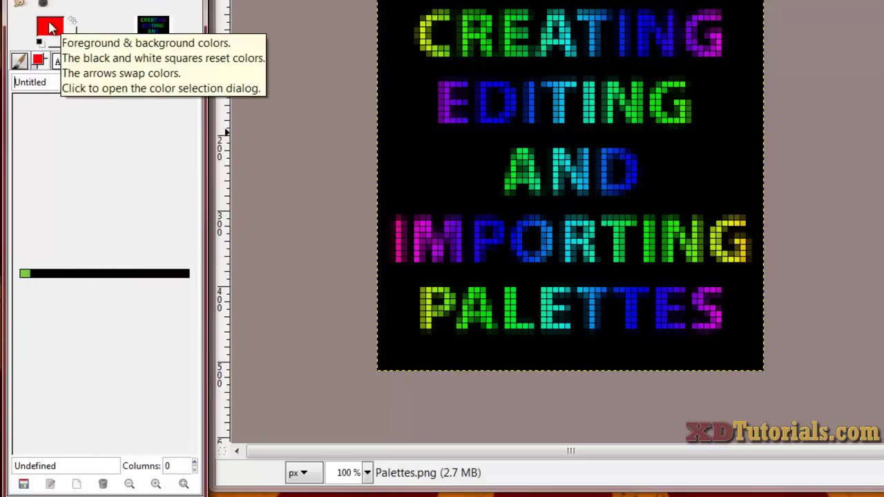
left_click_drag(50, 28, 36, 280)
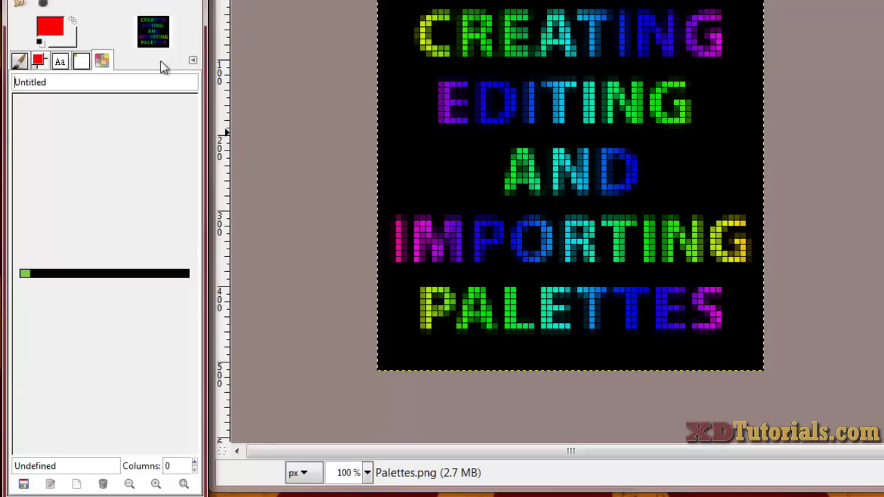
left_click(193, 60)
mouse_move(160, 74)
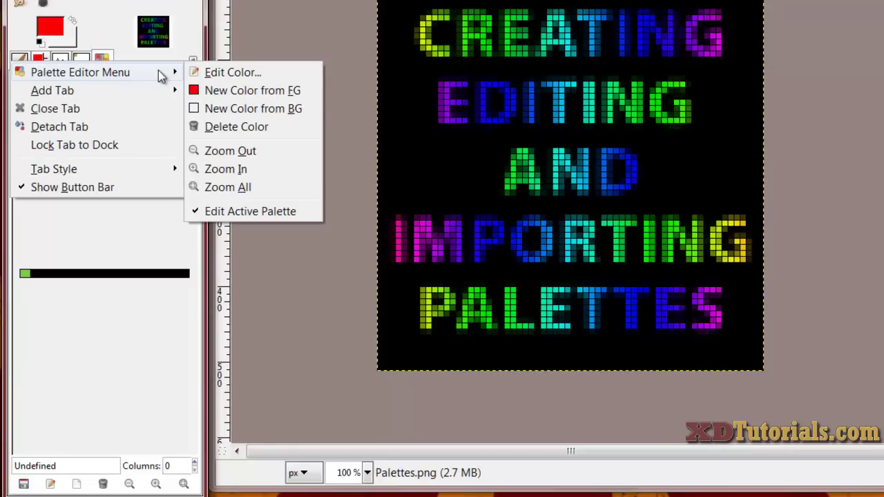
left_click(220, 95)
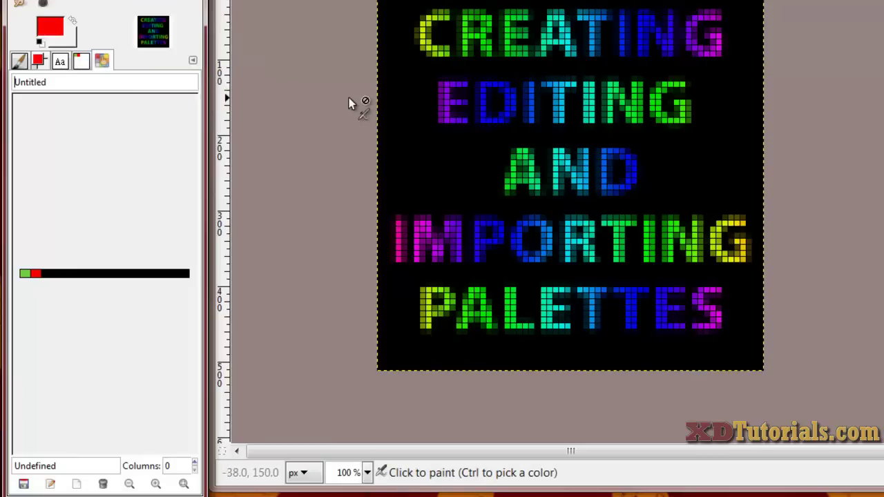
Step: Set the new palette's Columns value to 3 in the Palette Editor
left_click(102, 61)
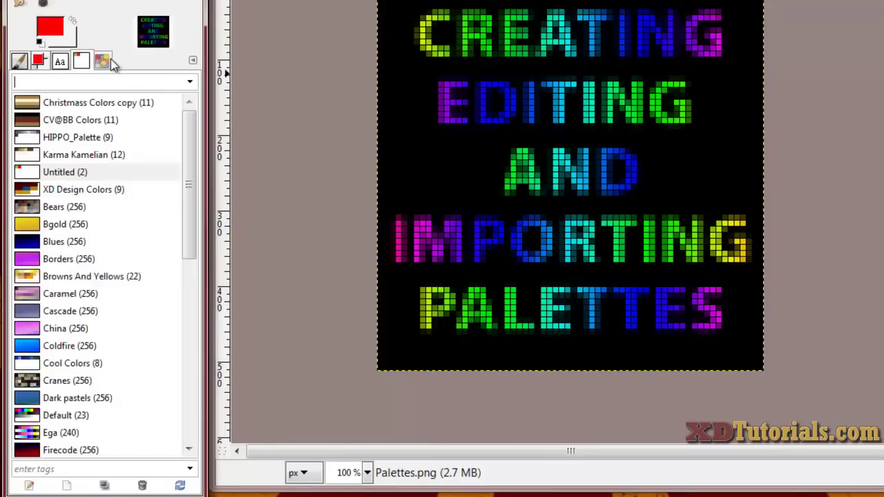
left_click(109, 61)
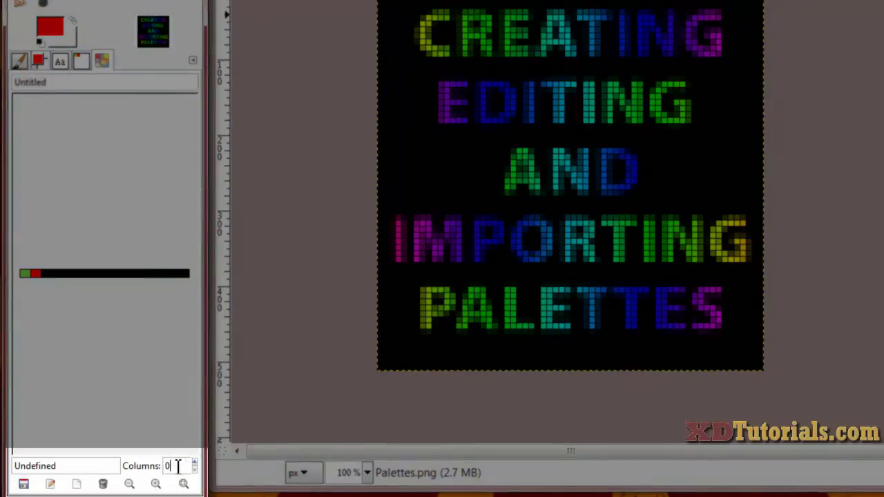
left_click(173, 467)
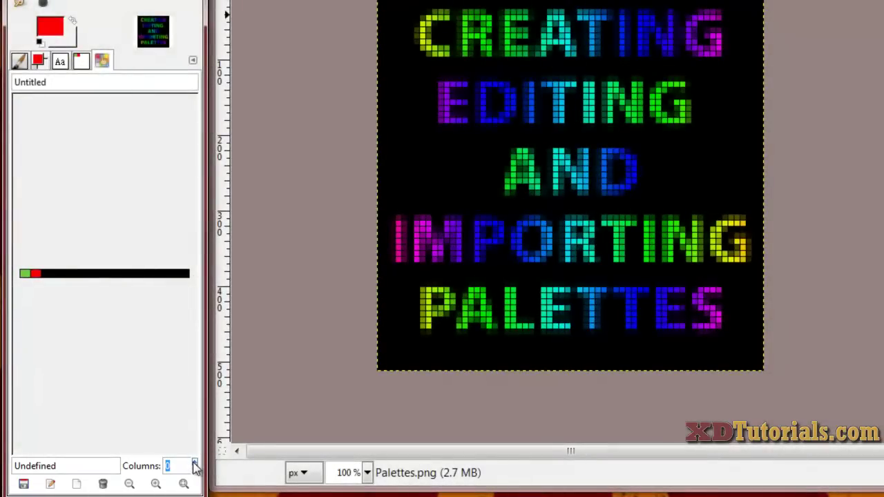
left_click(195, 463)
left_click(194, 464)
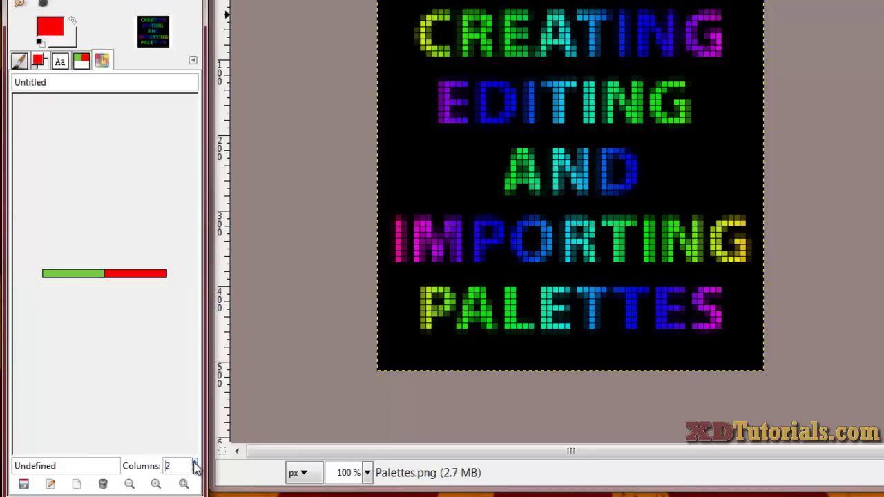
left_click(194, 463)
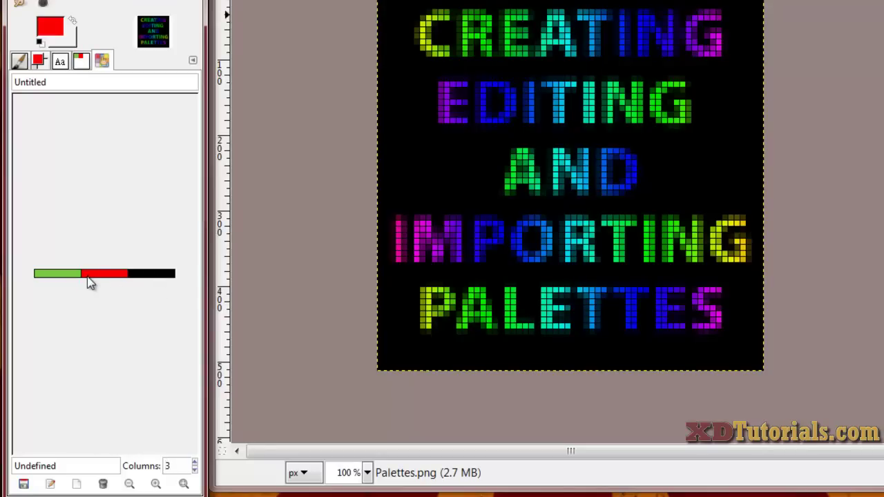
Step: Zoom in repeatedly to enlarge the palette's colour swatches
left_click(156, 485)
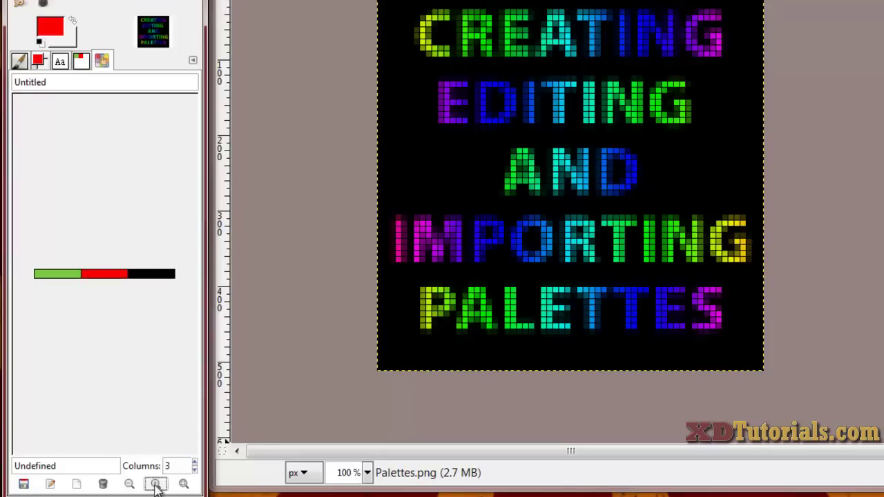
left_click(156, 485)
left_click(156, 484)
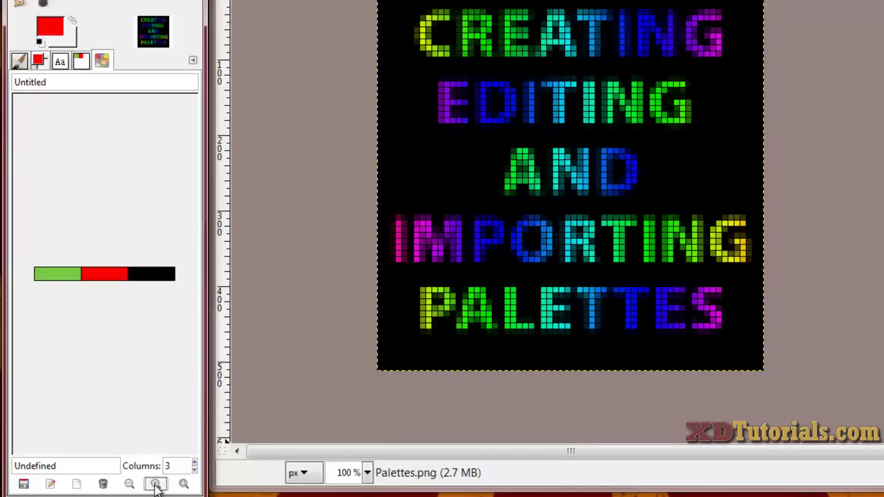
left_click(156, 484)
left_click(156, 484)
left_click(156, 484)
left_click(156, 484)
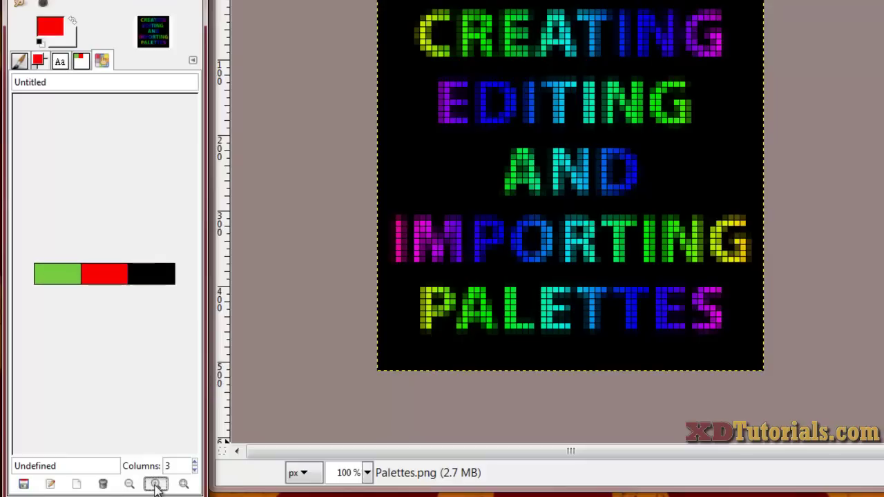
left_click(156, 484)
left_click(157, 484)
Step: Open the Bears palette and adjust its swatch zoom so the whole palette fits
left_click(76, 67)
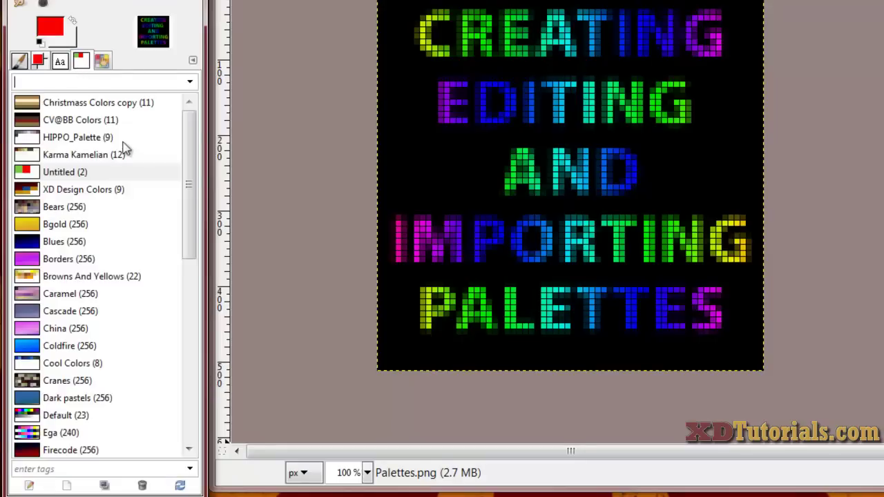
double_click(42, 206)
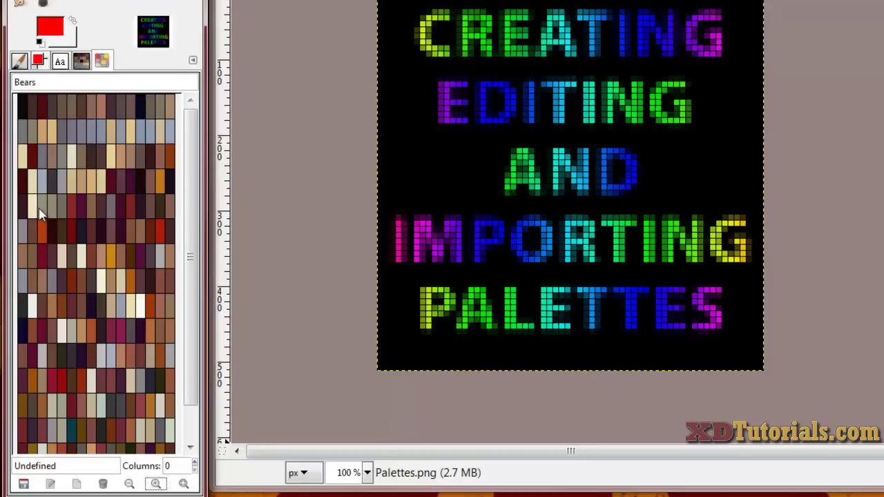
left_click(156, 485)
left_click(156, 485)
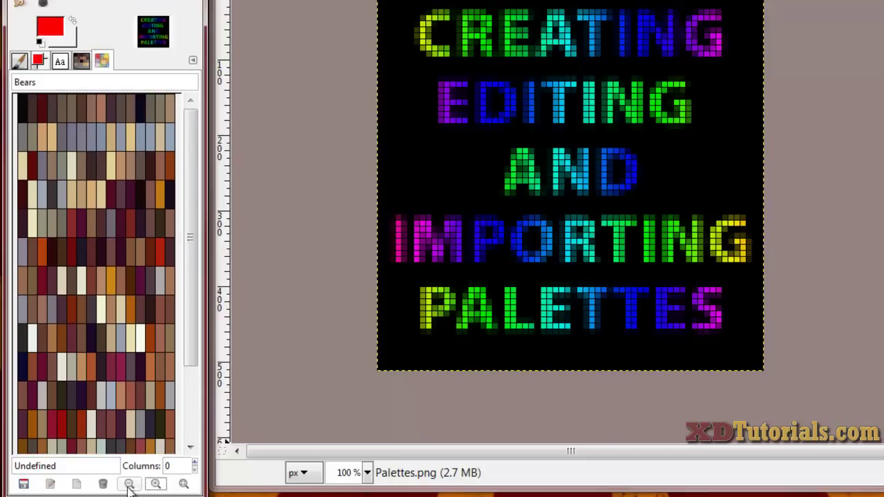
left_click(129, 484)
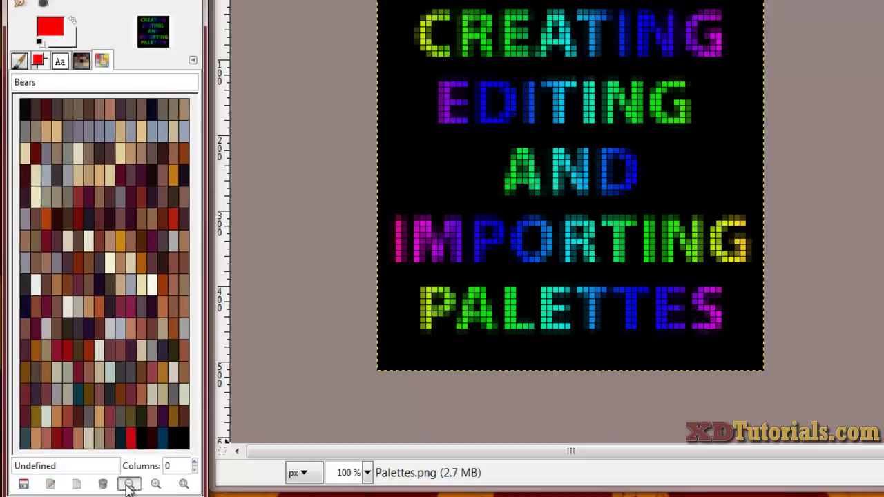
left_click(129, 484)
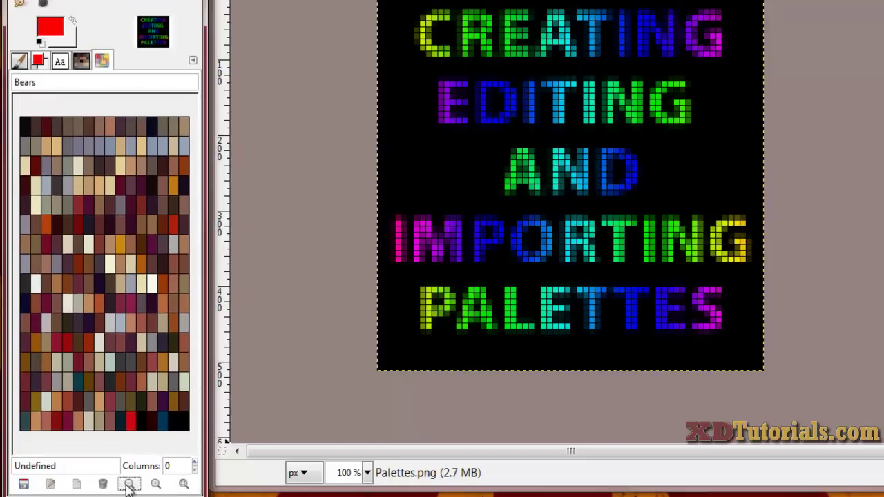
Step: Set the Bears palette to 4 columns and return to the palettes list
left_click(196, 463)
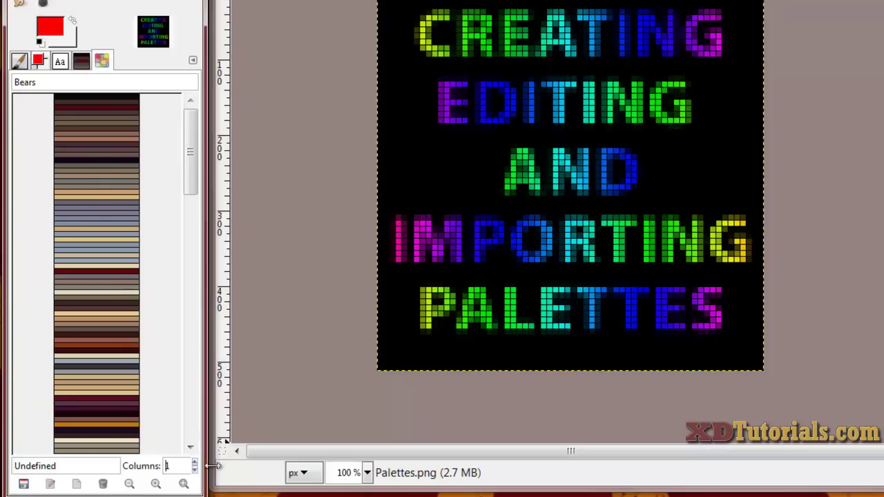
left_click(194, 463)
left_click(195, 463)
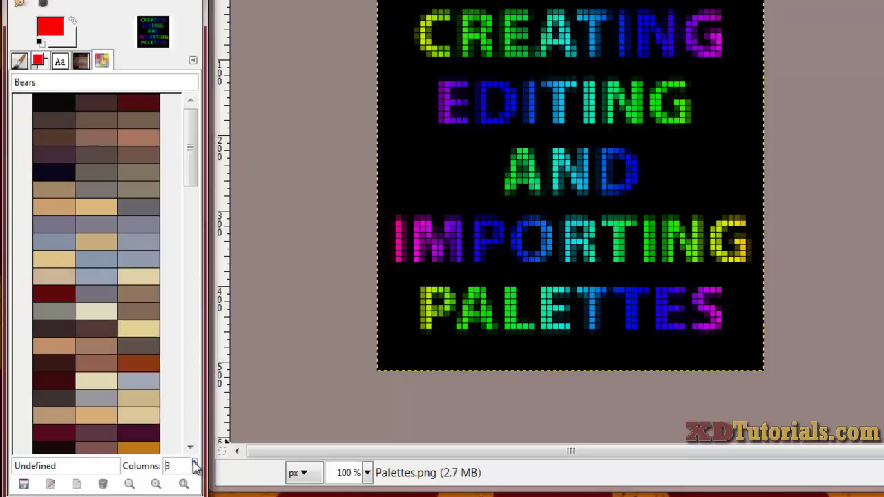
left_click(195, 463)
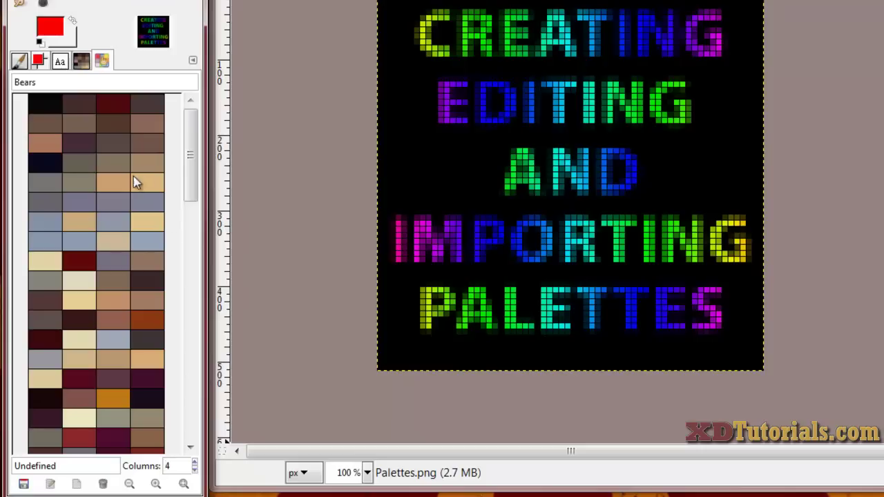
left_click(82, 62)
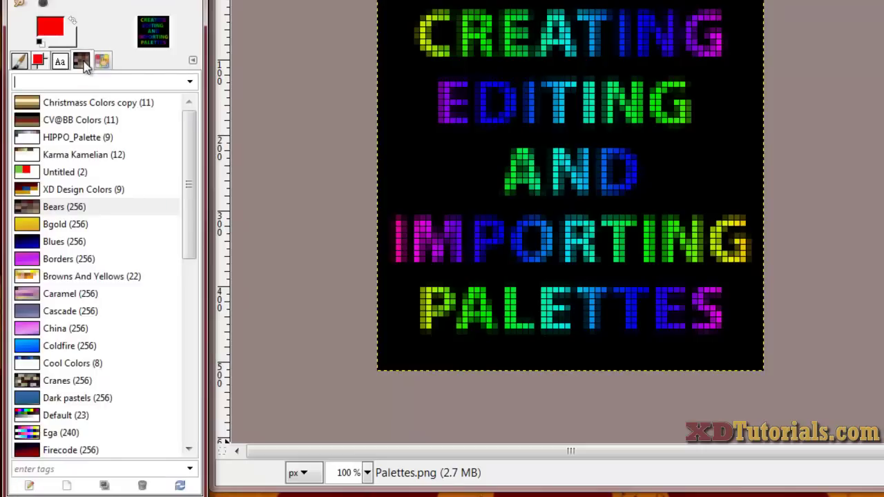
Step: Sort the Untitled palette by HSV hue, then open it showing red, green and black
right_click(67, 176)
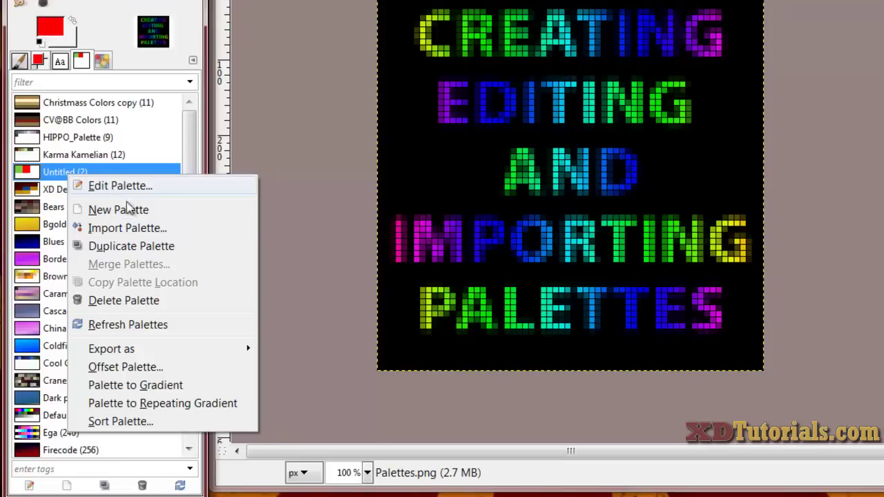
left_click(118, 423)
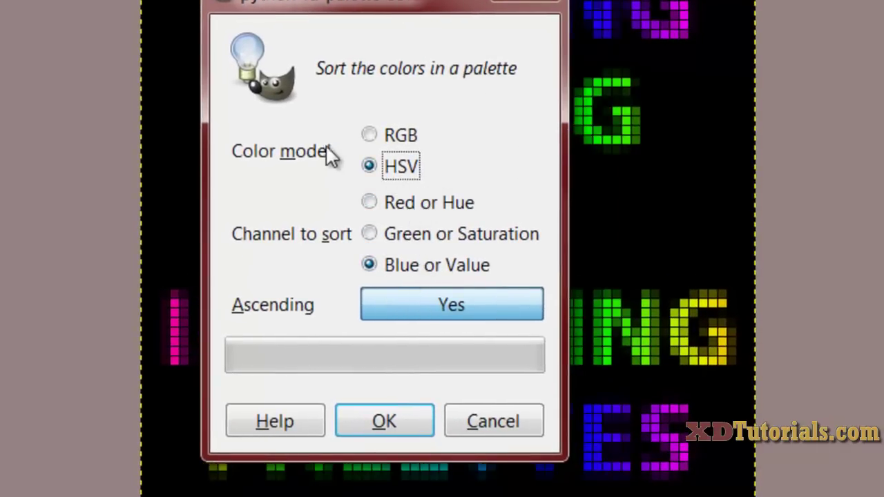
left_click(391, 209)
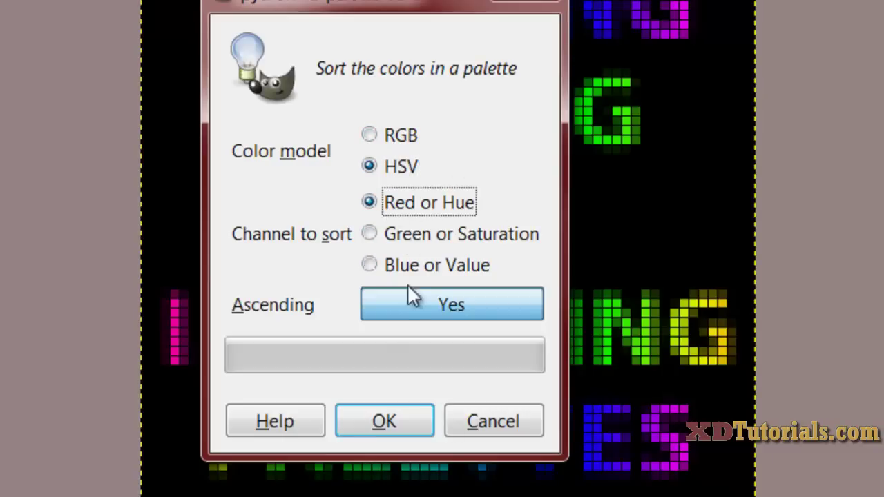
left_click(385, 422)
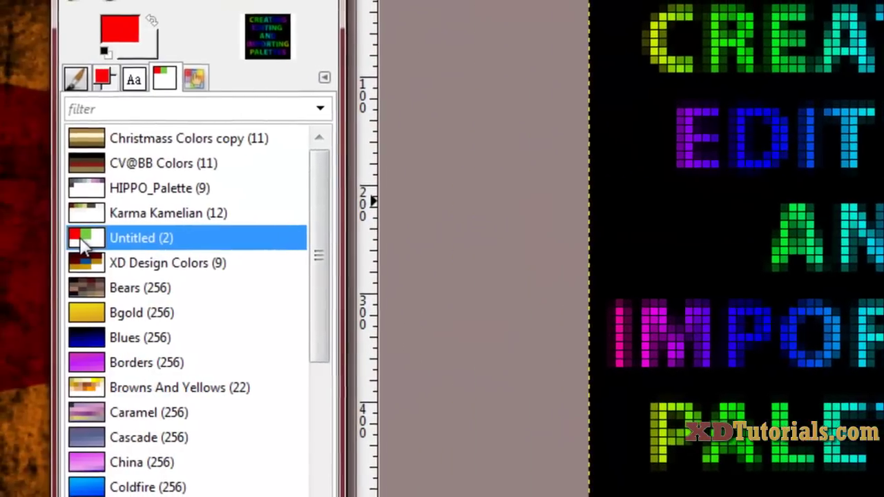
double_click(14, 233)
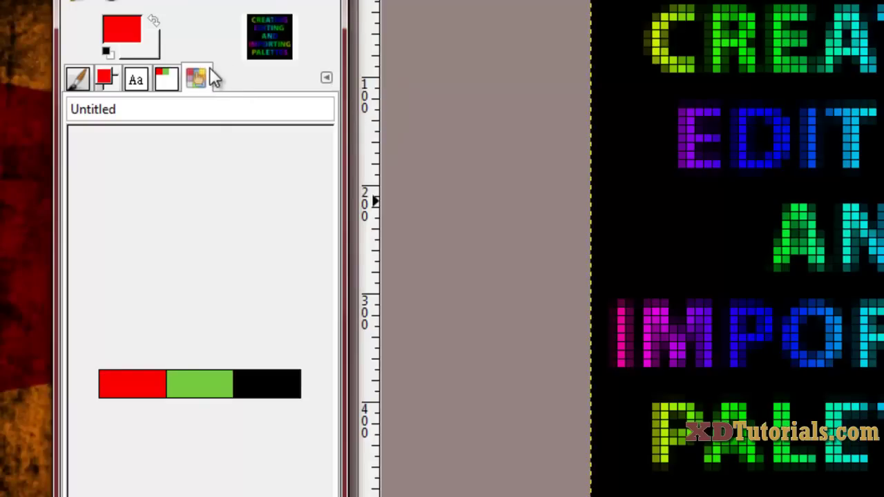
Step: Start importing a new palette with the title image as its colour source
left_click(166, 78)
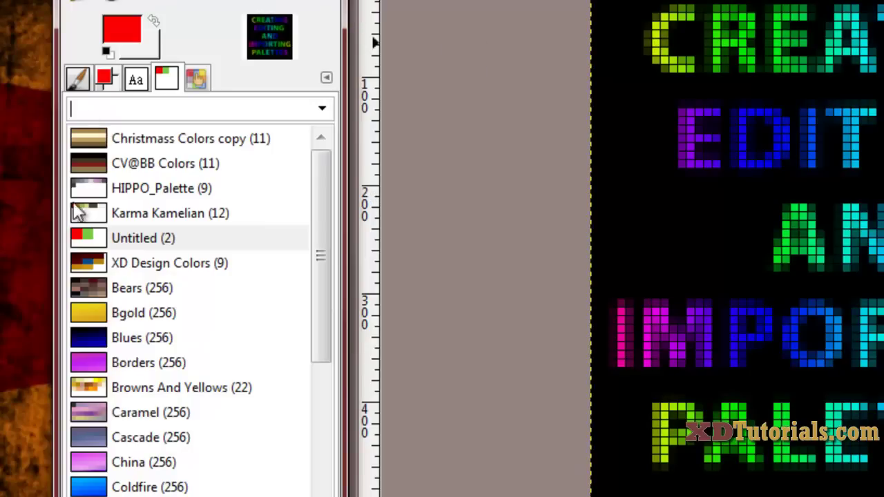
right_click(147, 237)
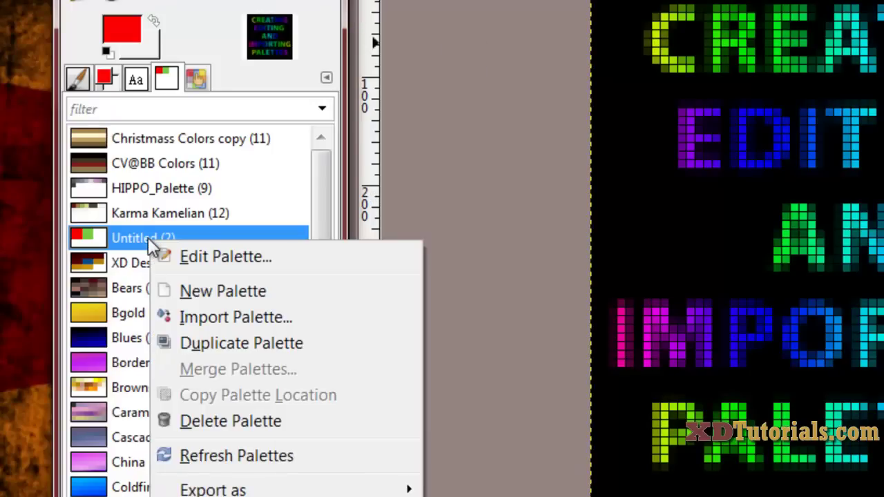
left_click(226, 316)
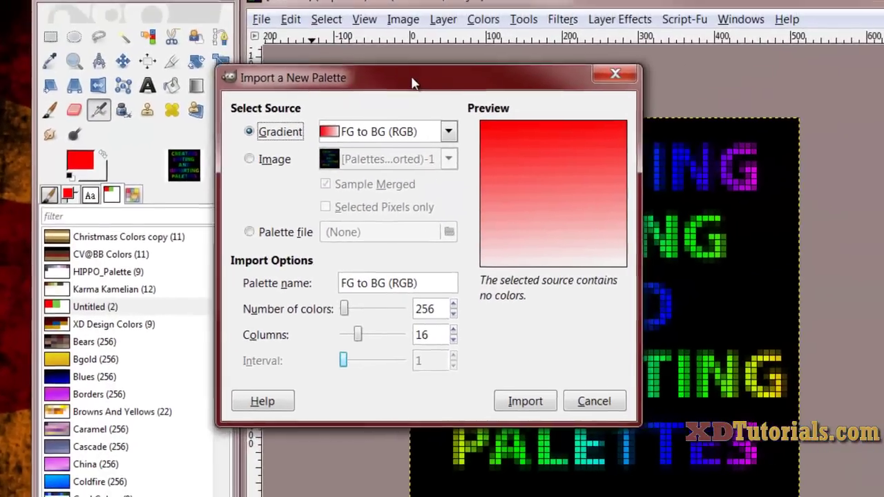
left_click_drag(412, 83, 326, 81)
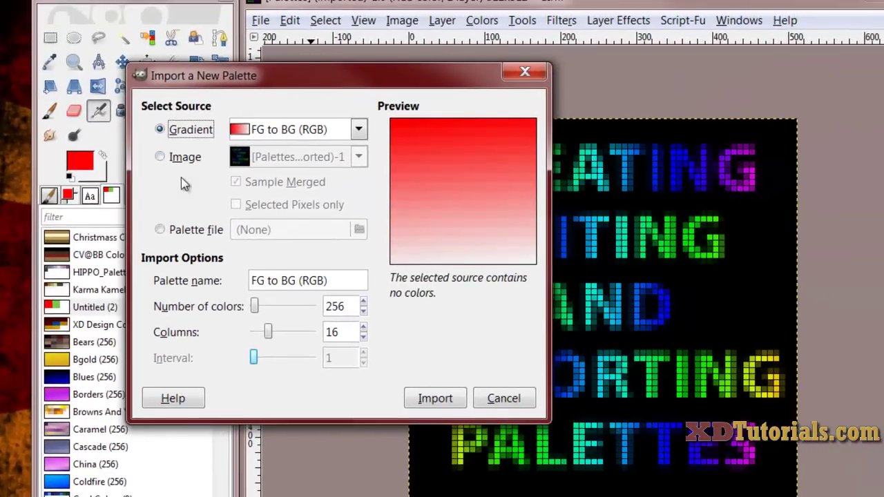
left_click(160, 157)
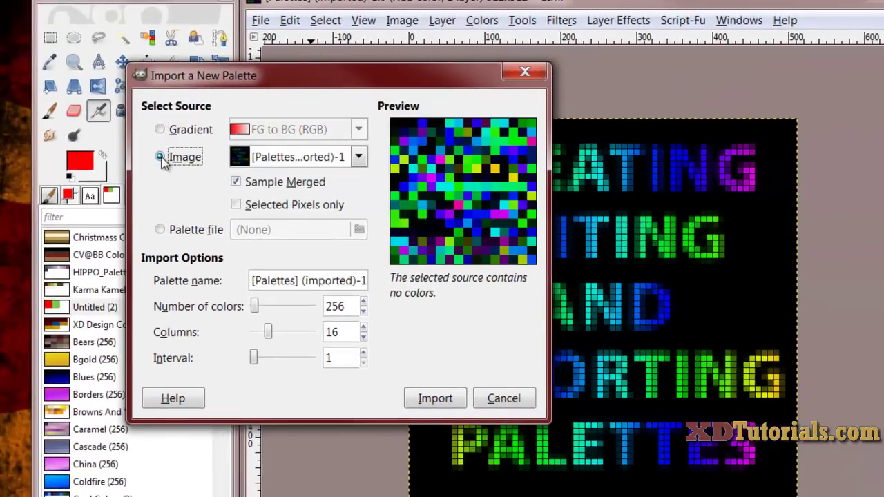
left_click(353, 163)
left_click(349, 180)
left_click_drag(440, 87, 327, 30)
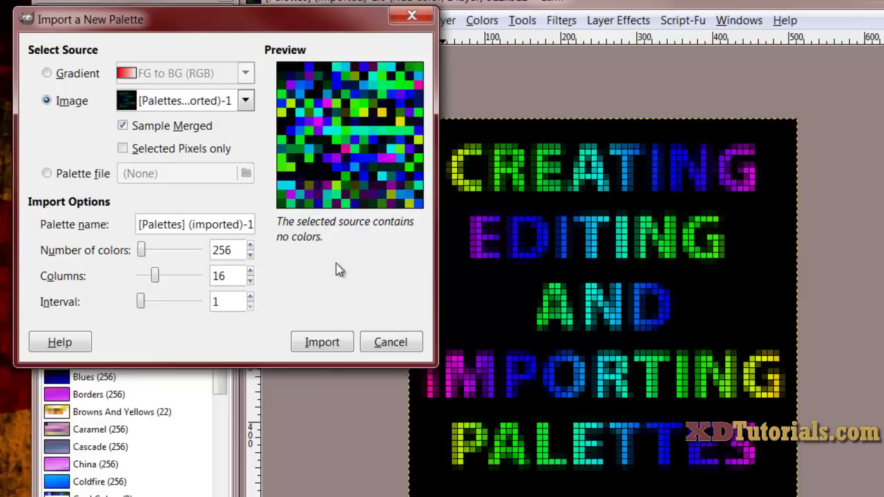
Step: Import it as 'Testing of the Colors' with 392 colours and sampling interval 14
mouse_move(141, 301)
left_mouse_down()
mouse_move(194, 310)
mouse_move(138, 306)
left_mouse_up()
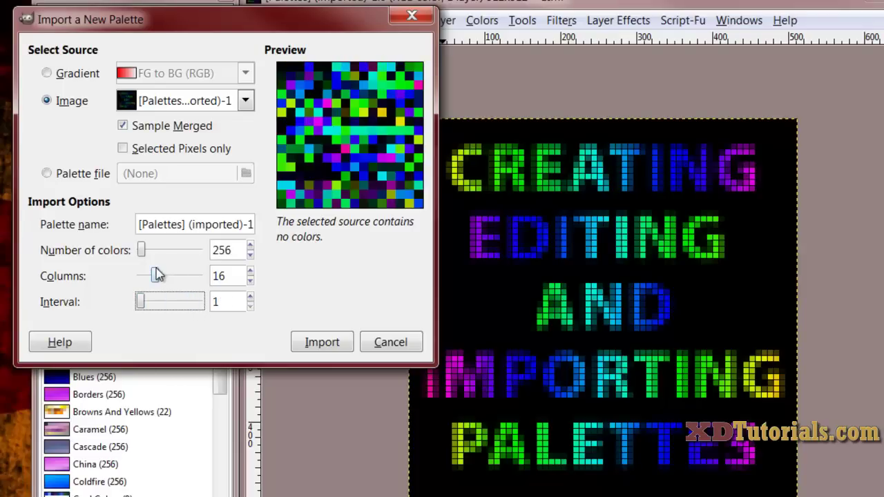
left_click_drag(158, 274, 121, 255)
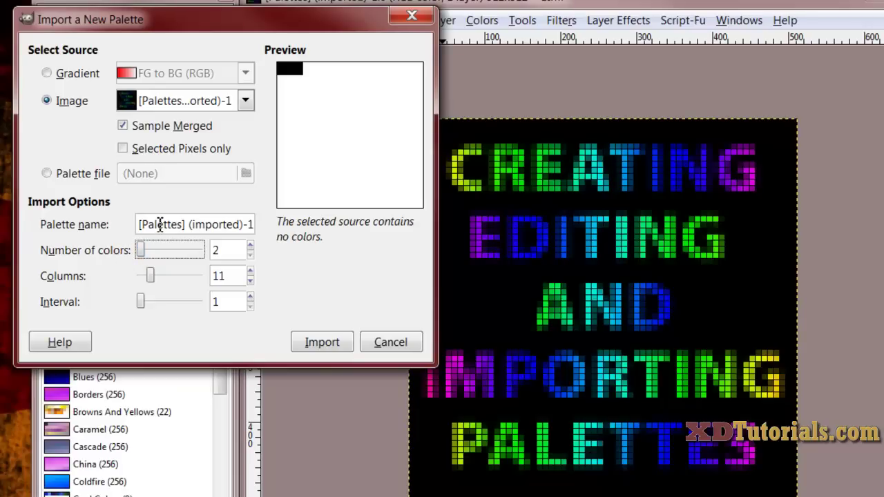
left_click(159, 225)
triple_click(170, 225)
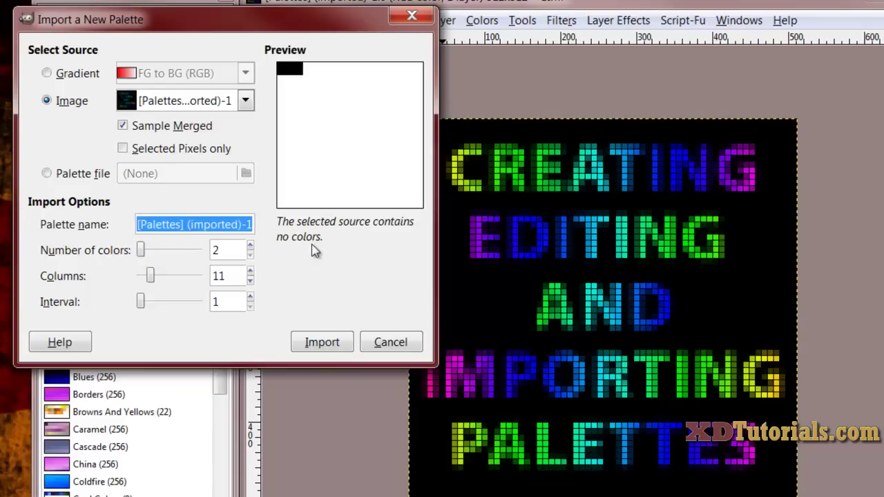
type("Testing of t")
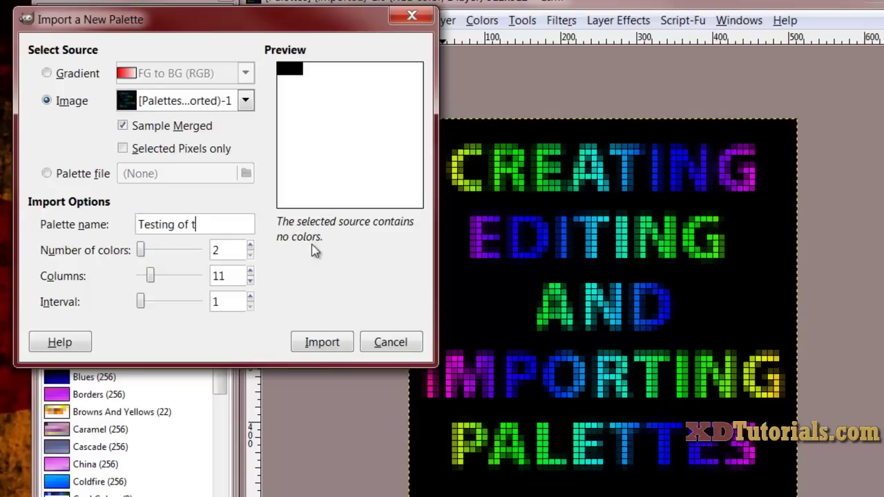
type("he Colors")
left_click_drag(142, 250, 148, 255)
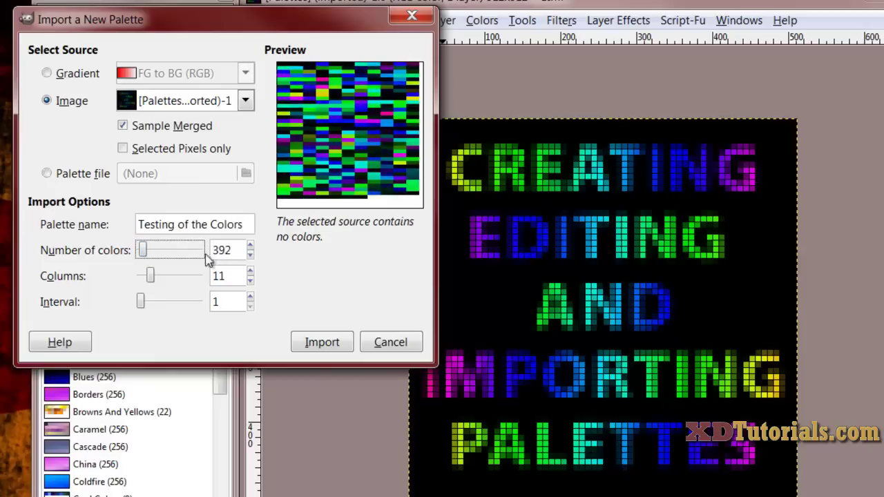
left_click_drag(142, 300, 151, 304)
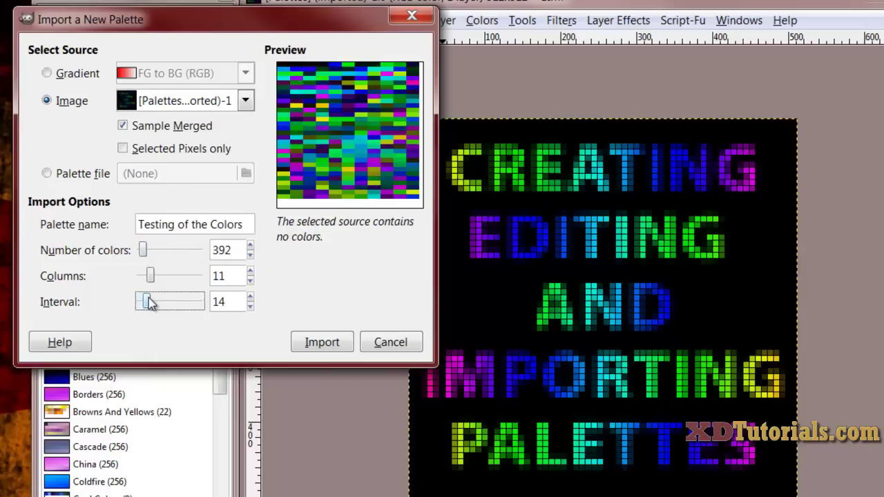
left_click(322, 343)
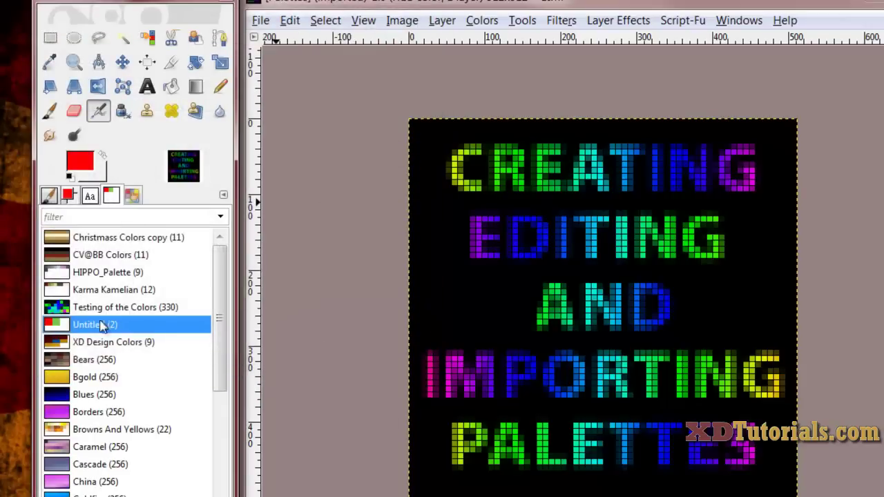
Step: Pick magenta from the Testing of the Colors palette as foreground and switch to the Paintbrush
double_click(71, 309)
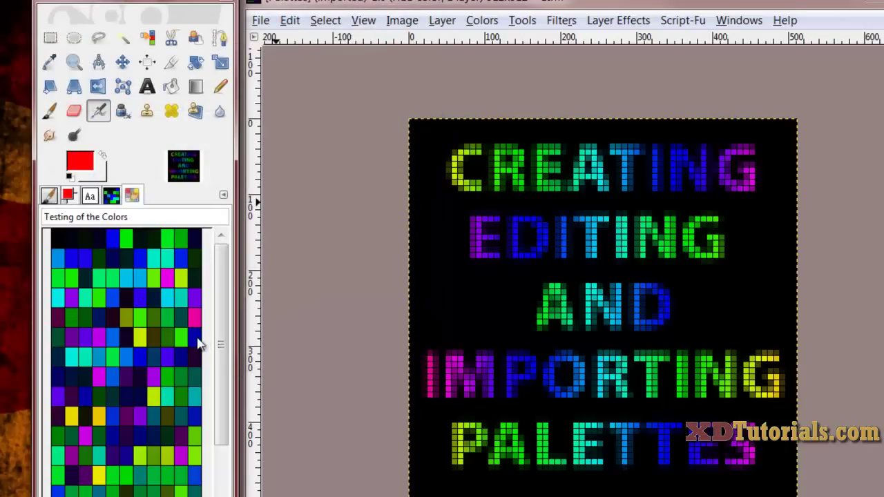
left_click(138, 372)
left_click(125, 373)
left_click(99, 375)
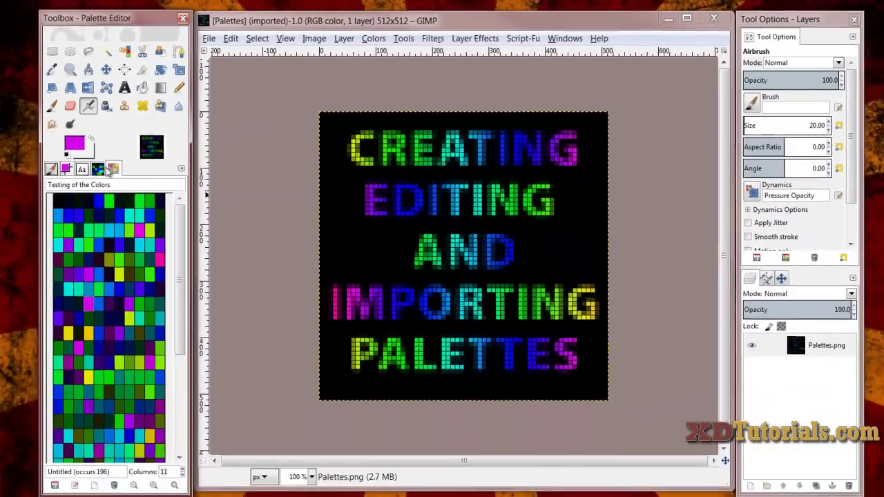
left_click(104, 183)
key("p")
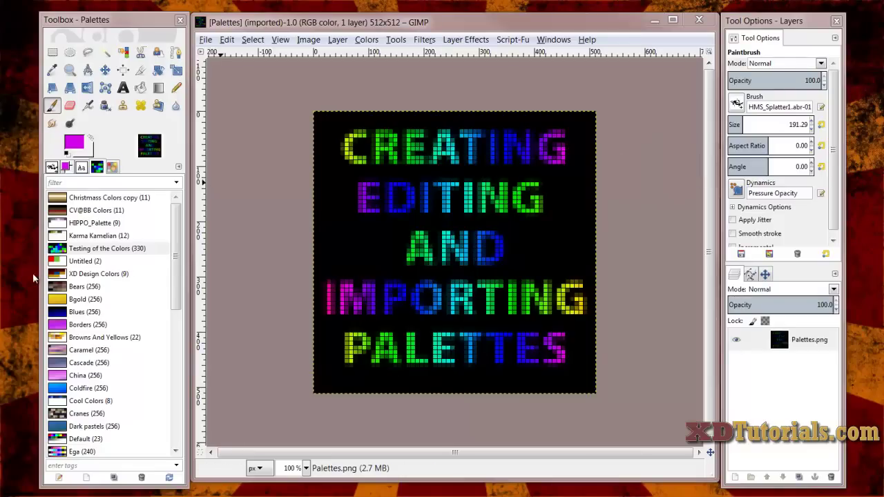
Step: From the Testing of the Colors palette, set blue as foreground and dark blue as background
double_click(57, 253)
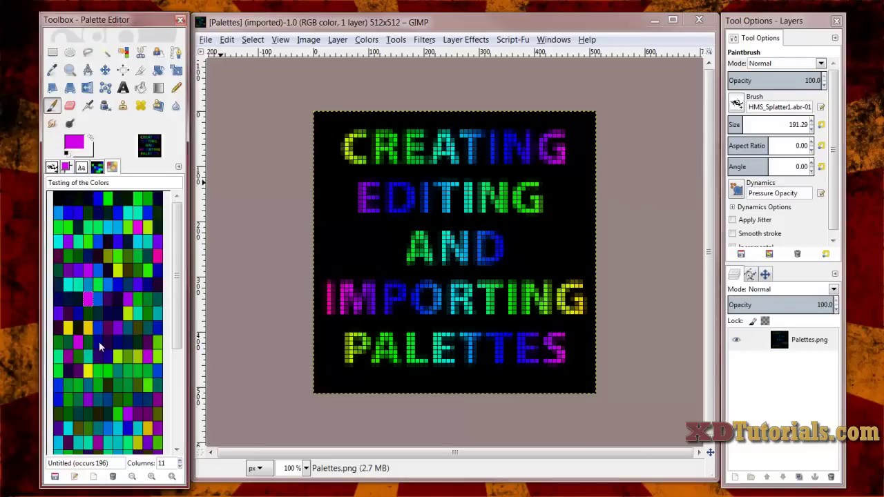
left_click(111, 274)
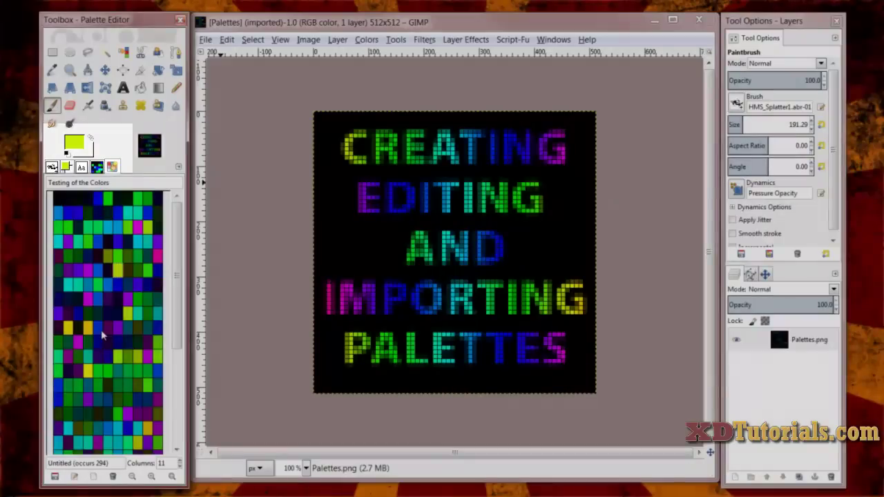
key("ctrl")
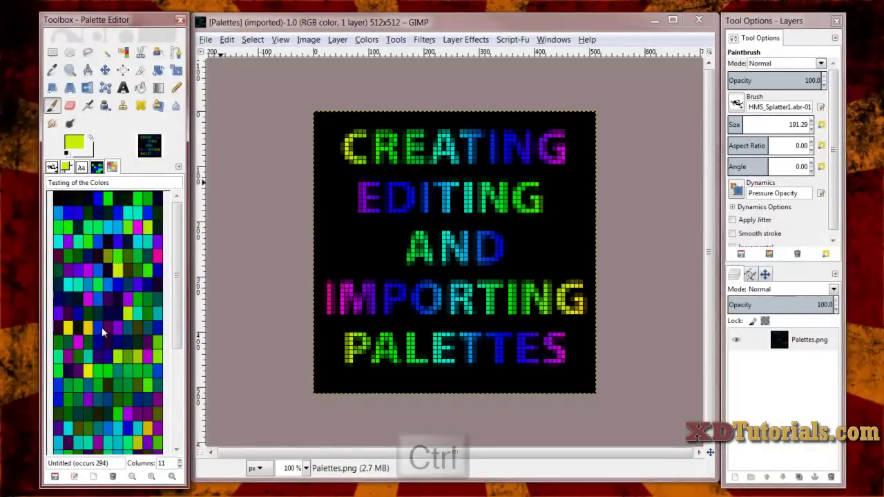
left_click(104, 370, "ctrl")
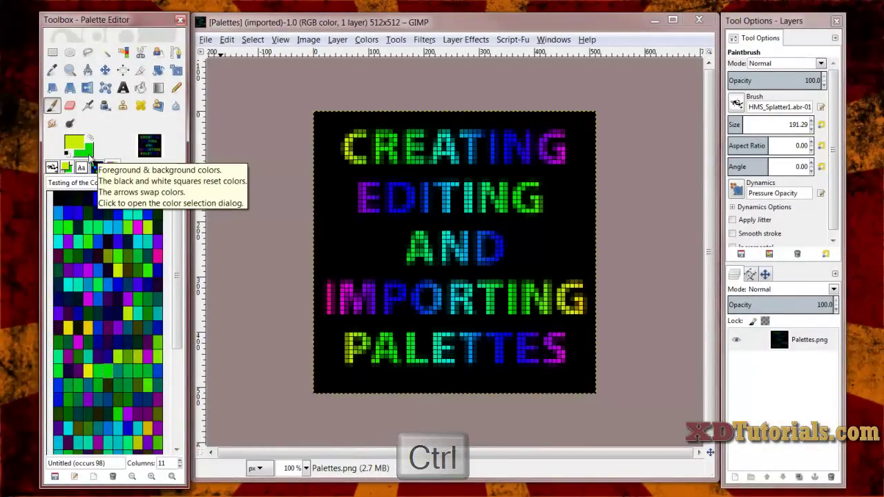
left_click(110, 428)
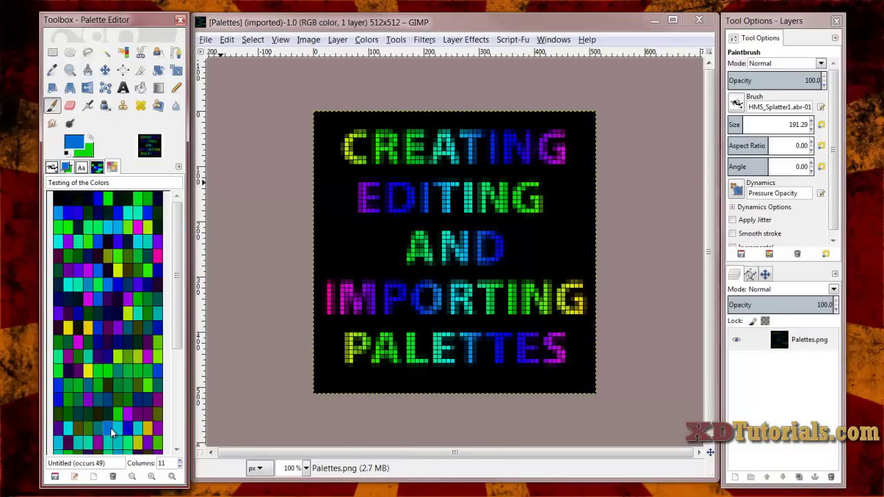
left_click(76, 214, "ctrl")
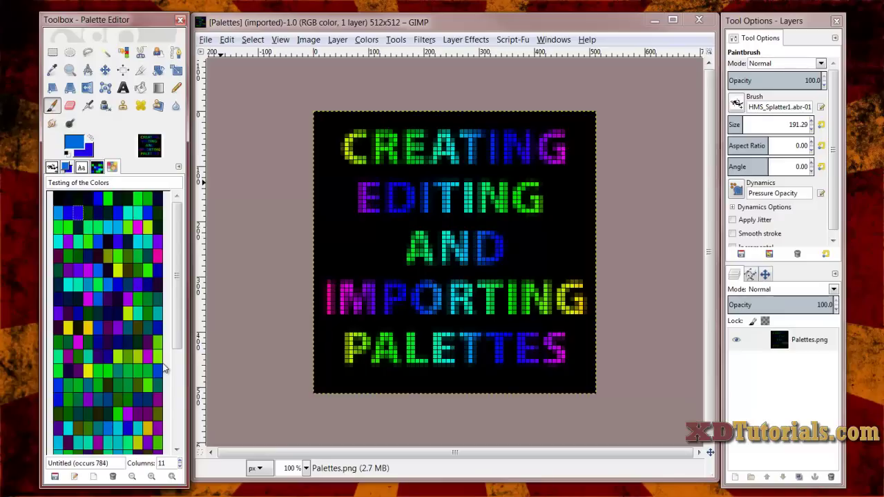
Step: Create a new 512×512 image
left_click(205, 42)
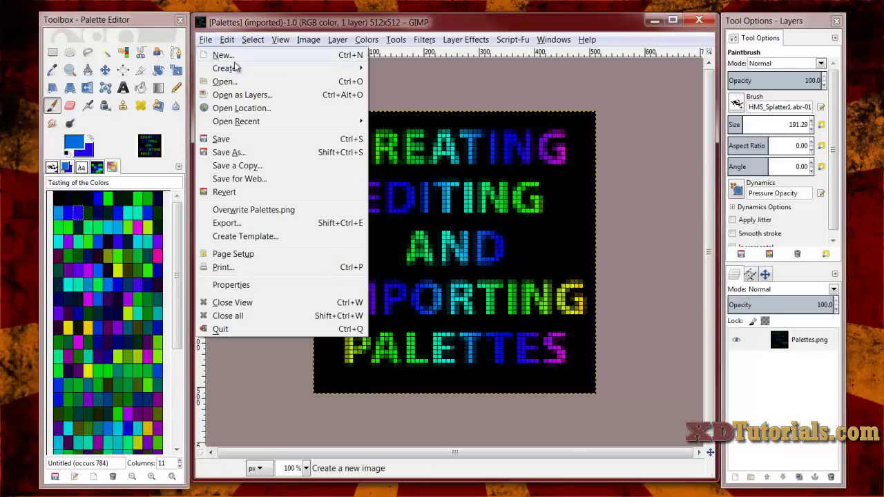
left_click(235, 56)
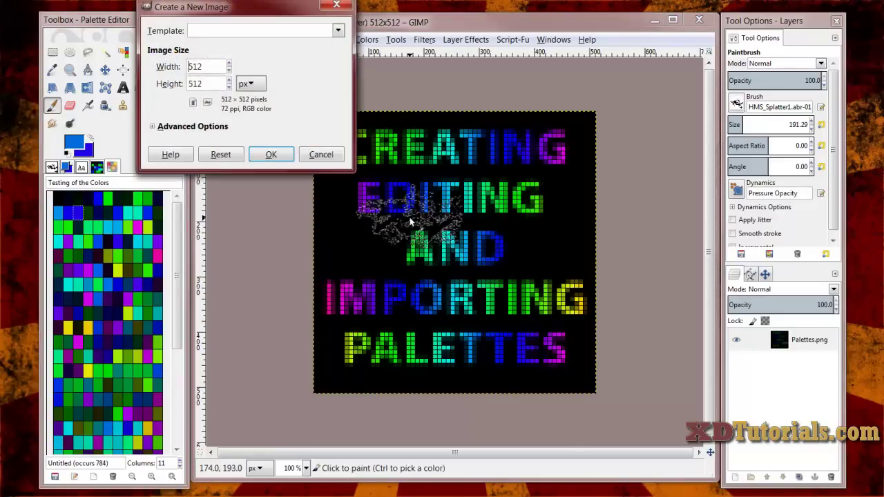
left_click(273, 152)
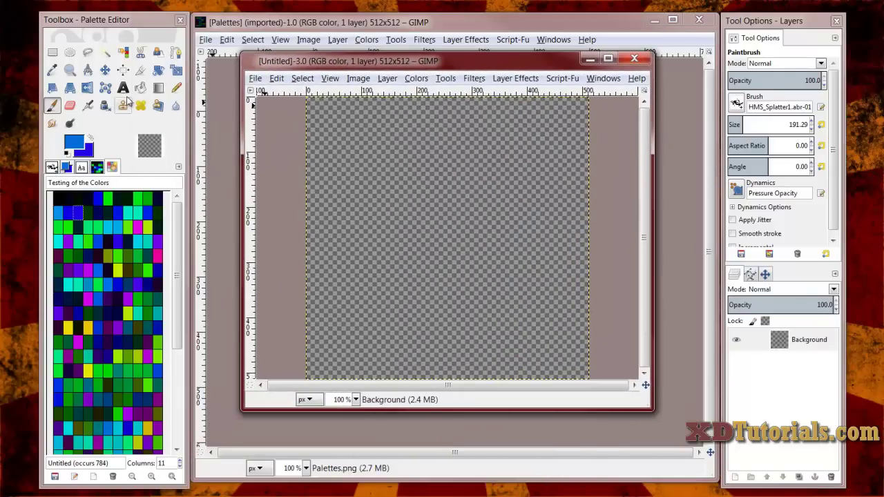
Step: Swap the colours and bucket-fill the whole canvas with blue
left_click(140, 88)
left_click(94, 141)
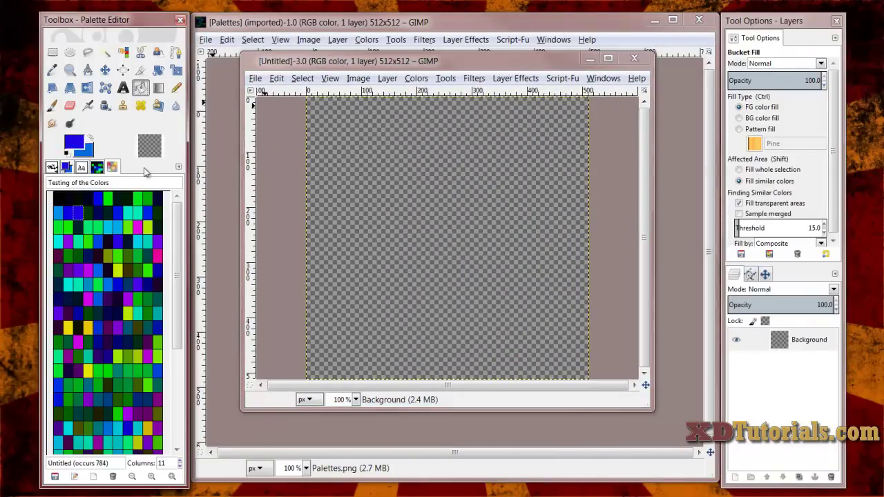
left_click(422, 210)
left_click(54, 105)
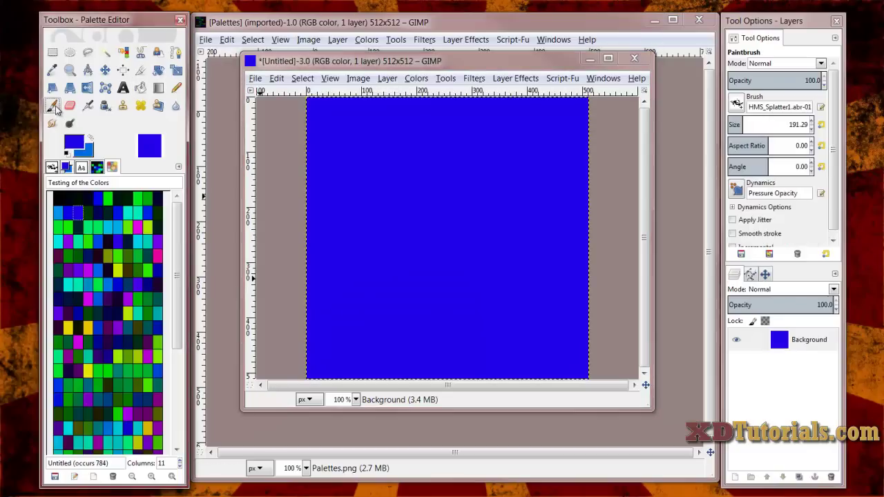
Step: Reopen the Testing of the Colors palette in the Palette Editor
left_click(52, 167)
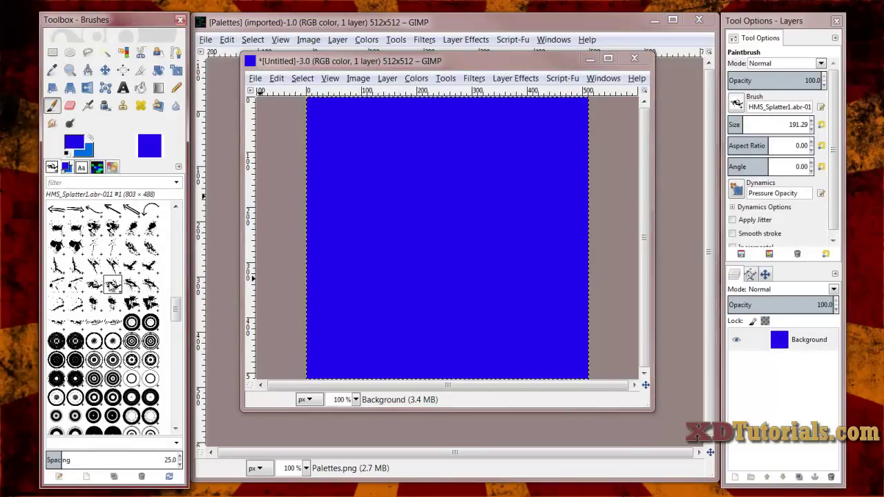
left_click(98, 167)
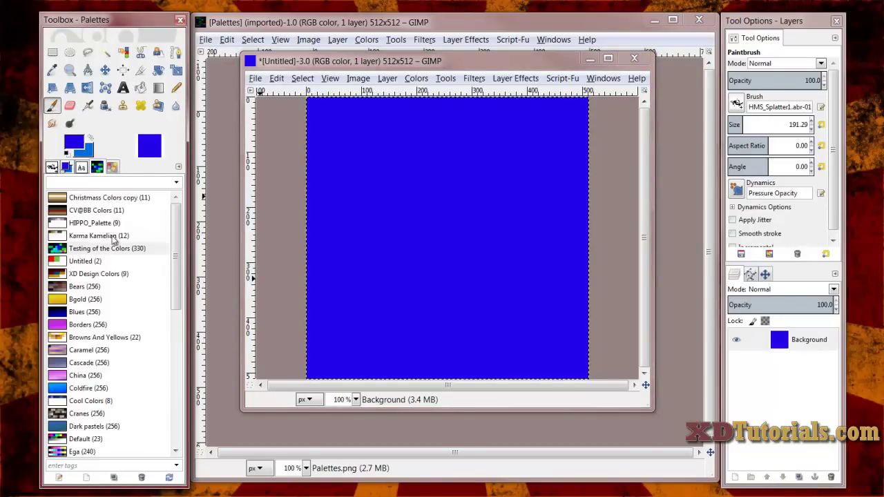
double_click(65, 248)
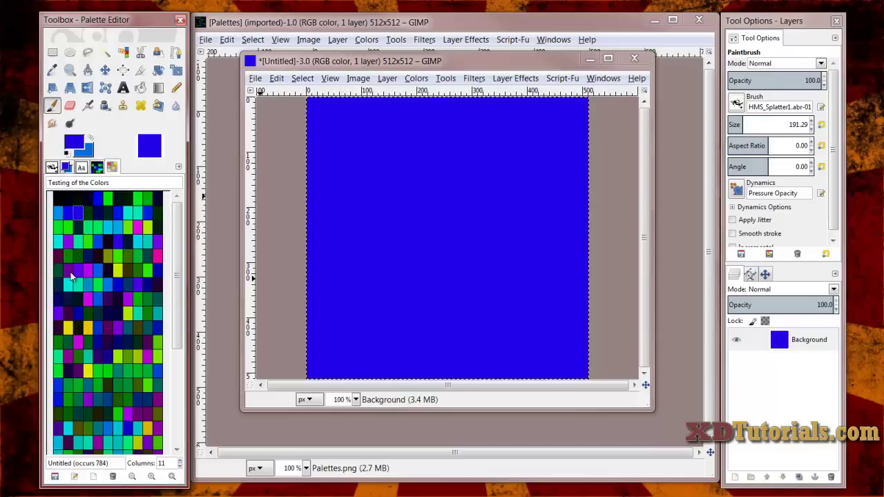
Step: Stamp magenta, teal and dark teal splatters across the upper and middle-left canvas
left_click(87, 272)
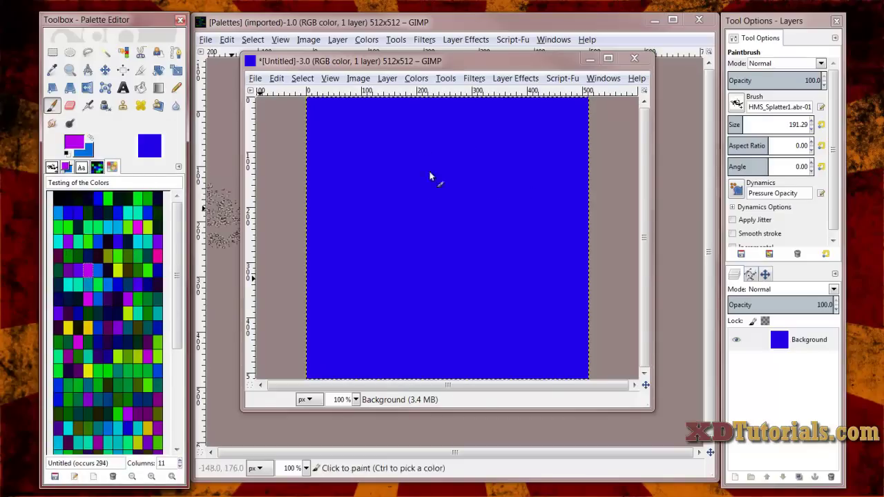
left_click(392, 163)
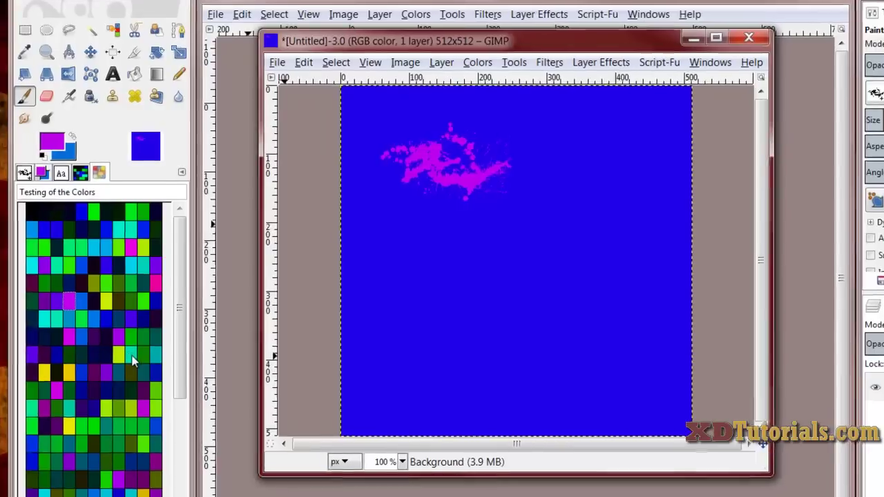
left_click(134, 340)
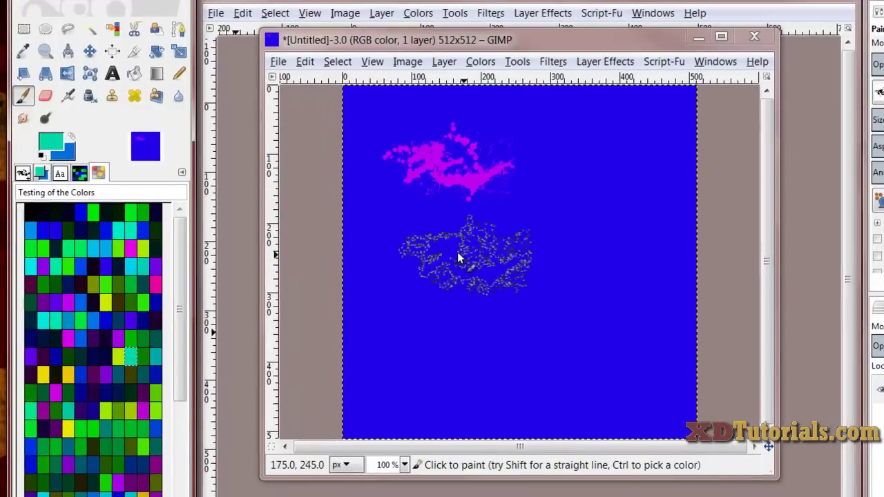
left_click(526, 146)
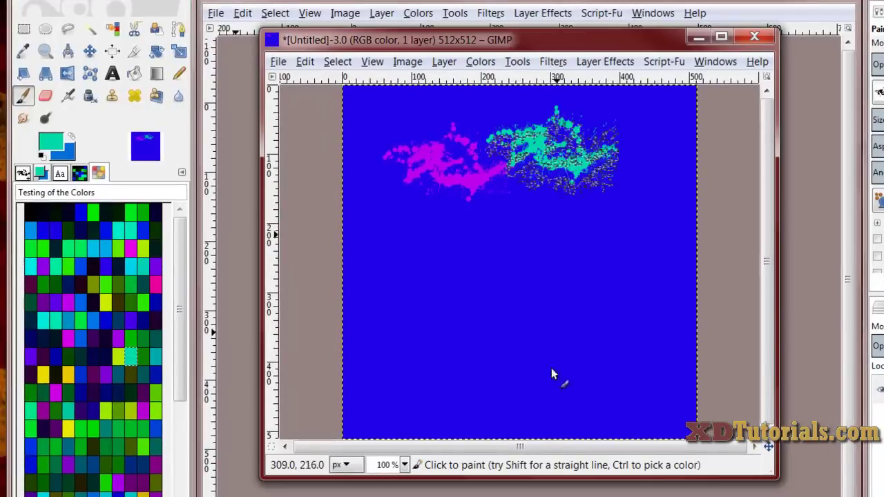
left_click(81, 464)
left_click(421, 259)
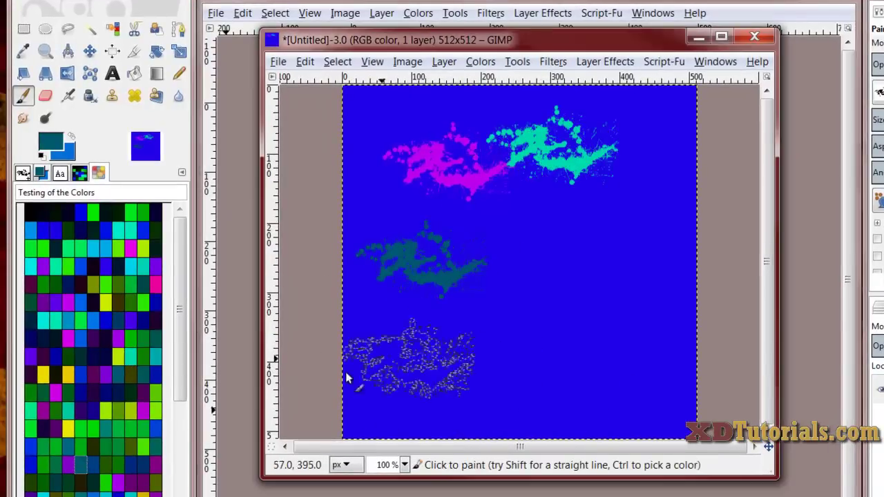
Step: Stamp yellow, navy and green splatters at middle right, lower middle and lower left
left_click(67, 373)
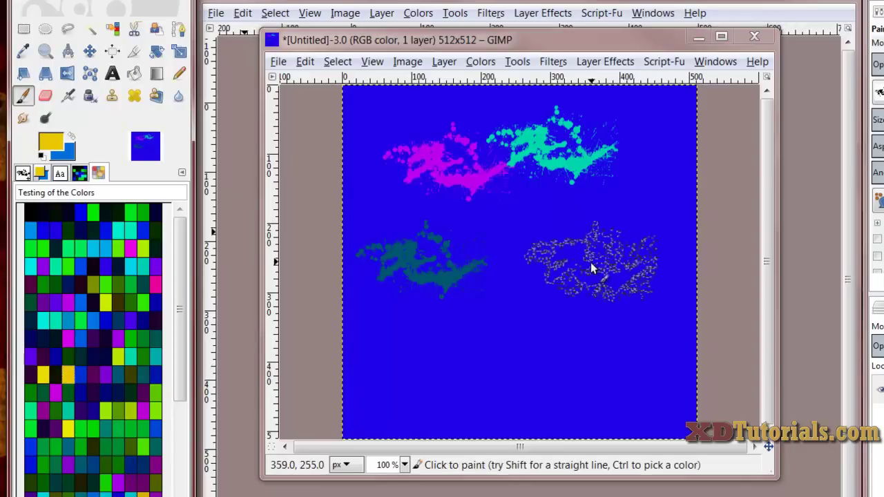
left_click(587, 249)
left_click(42, 333)
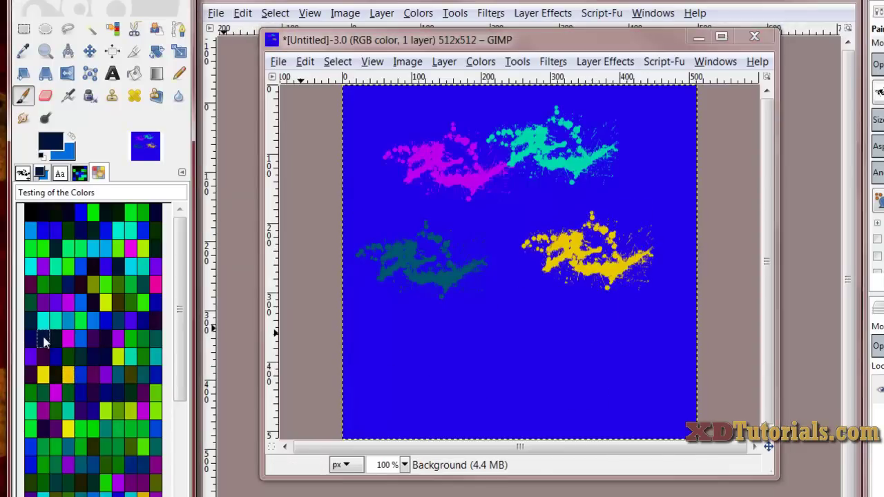
left_click(503, 328)
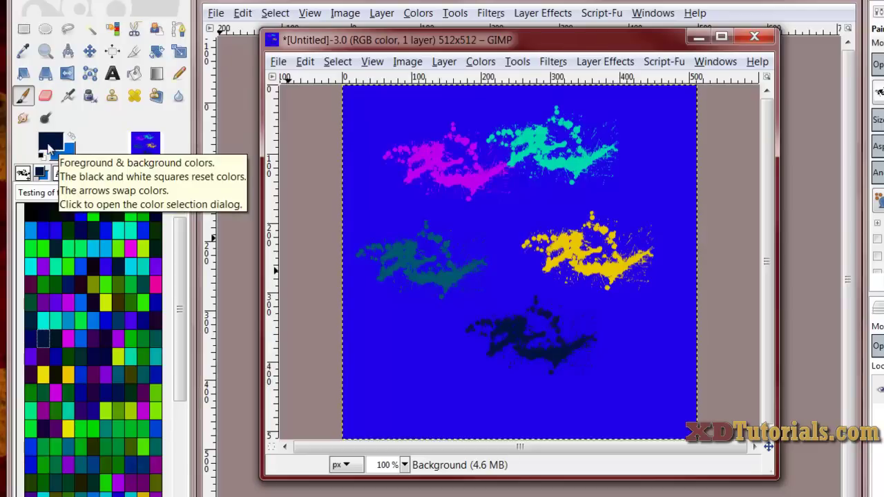
left_click(54, 453)
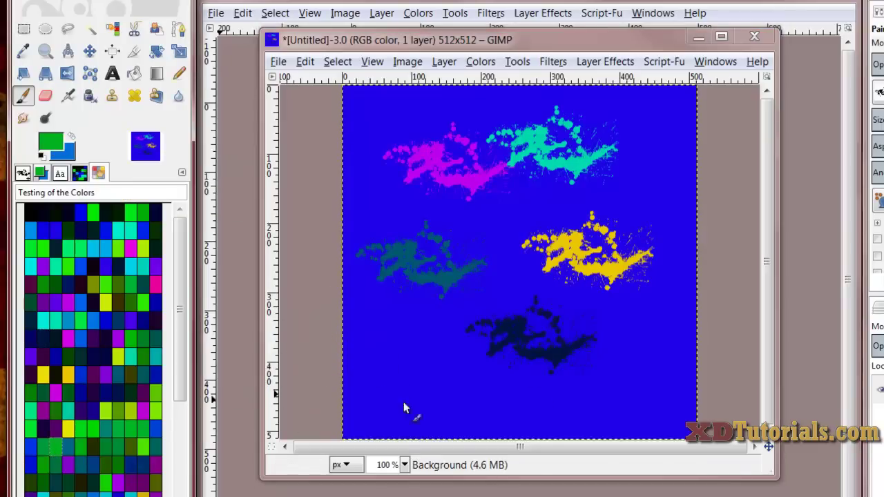
left_click(424, 364)
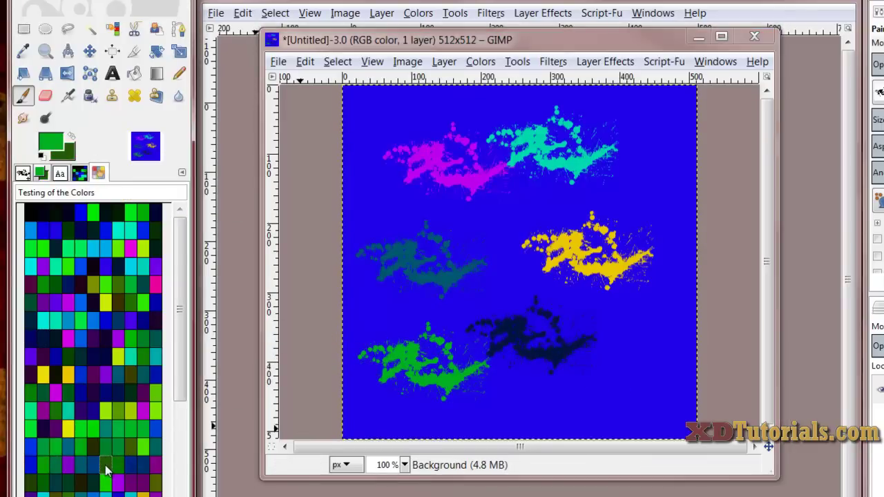
Step: Drag four Blend gradients from different corners across the canvas until it turns dark green
left_click(156, 74)
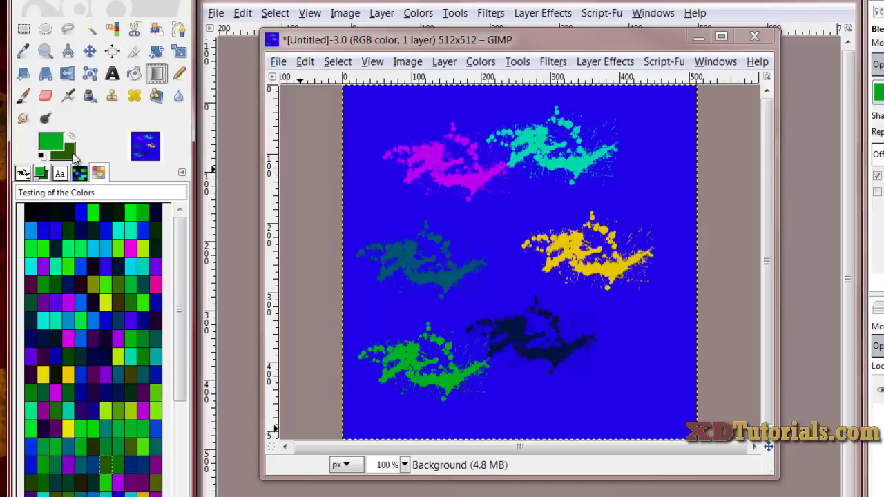
left_click_drag(324, 369, 568, 276)
left_click_drag(715, 136, 399, 450)
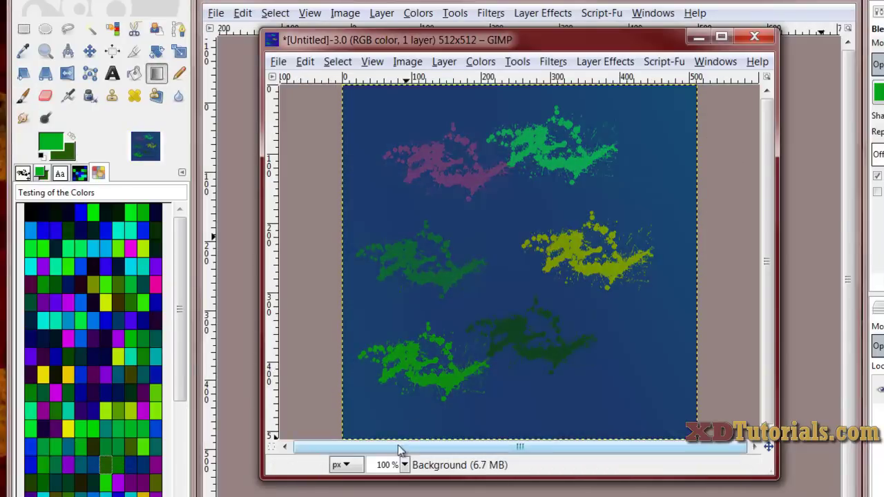
left_click_drag(345, 182, 566, 365)
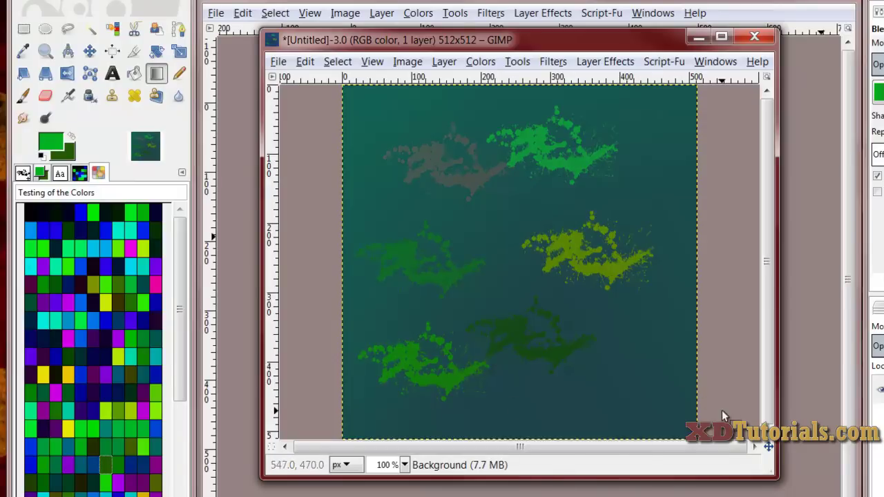
left_click_drag(678, 403, 494, 329)
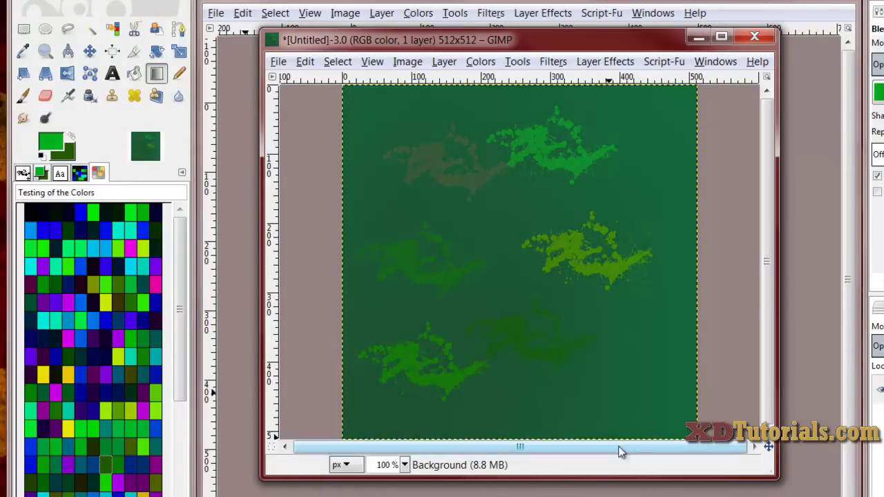